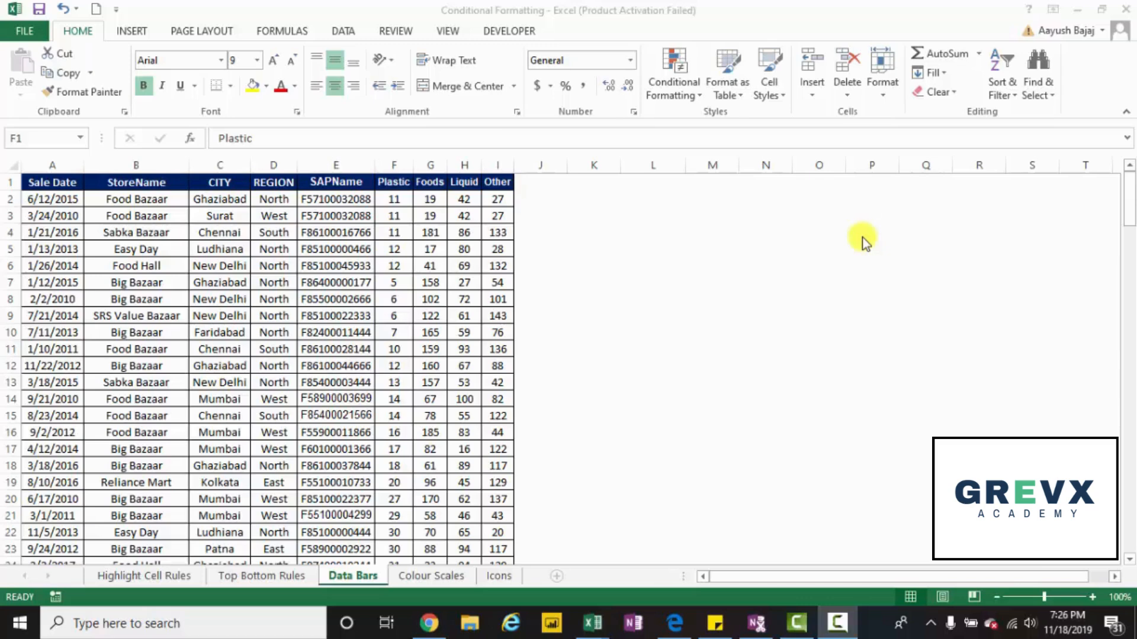
Apply blue gradient-fill data bars to the Plastic values in F2:F158.
click(393, 199)
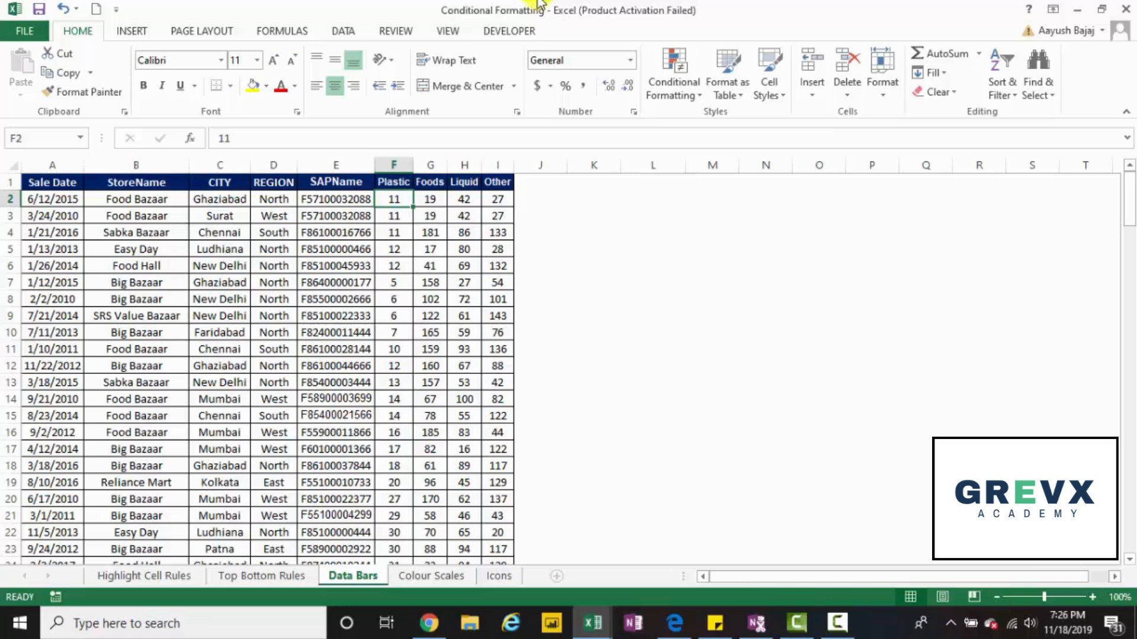
key(ctrl+shift+Down)
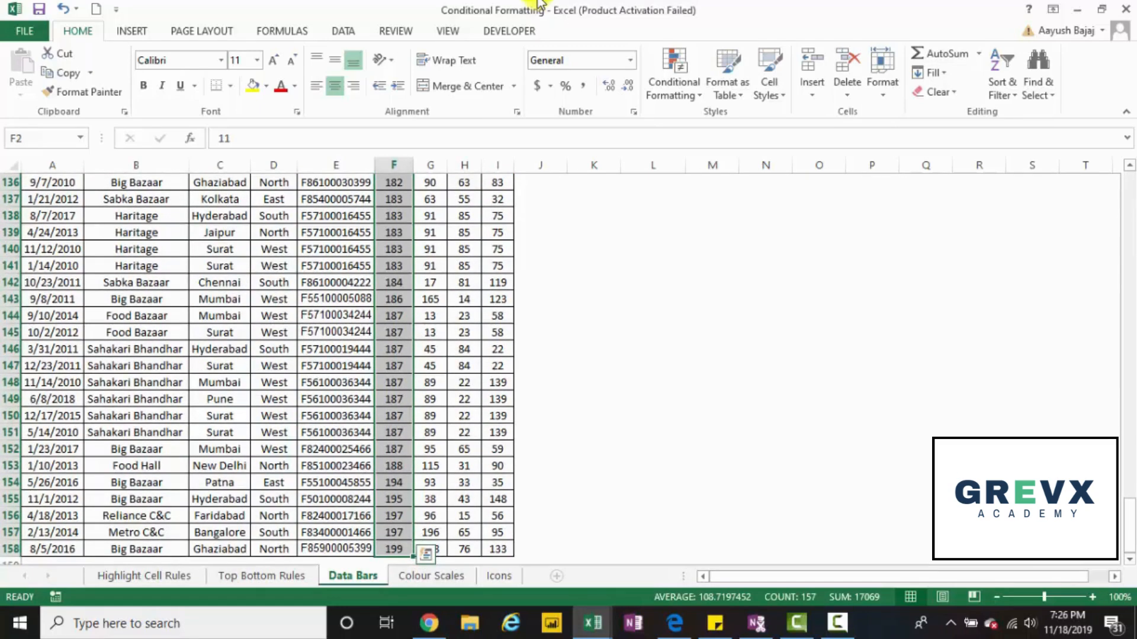
click(676, 72)
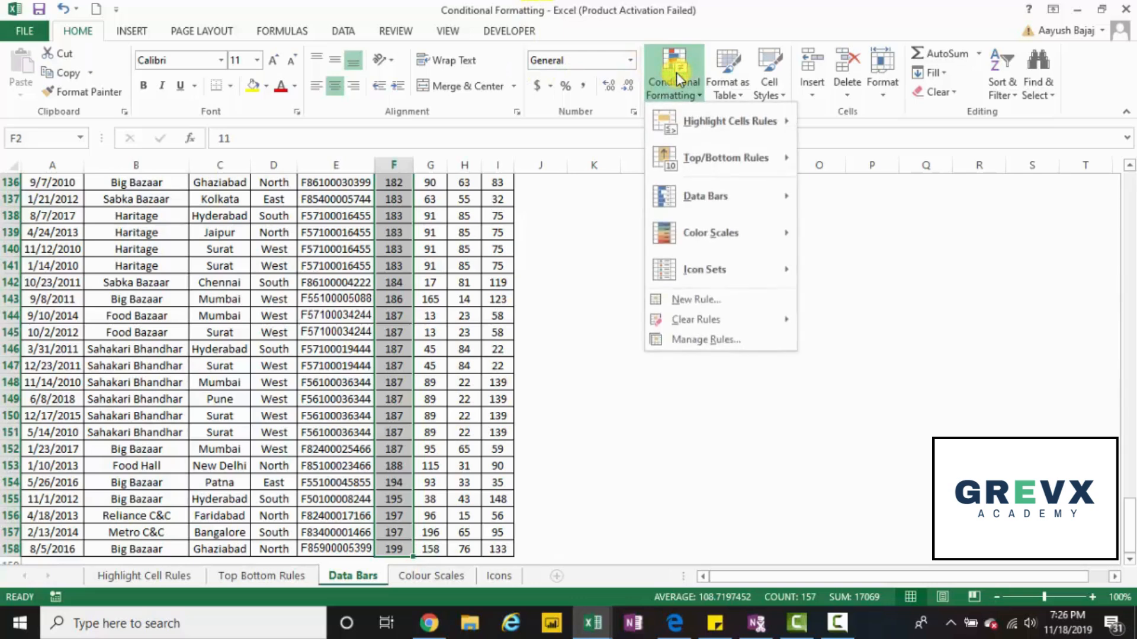
mouse_move(710, 197)
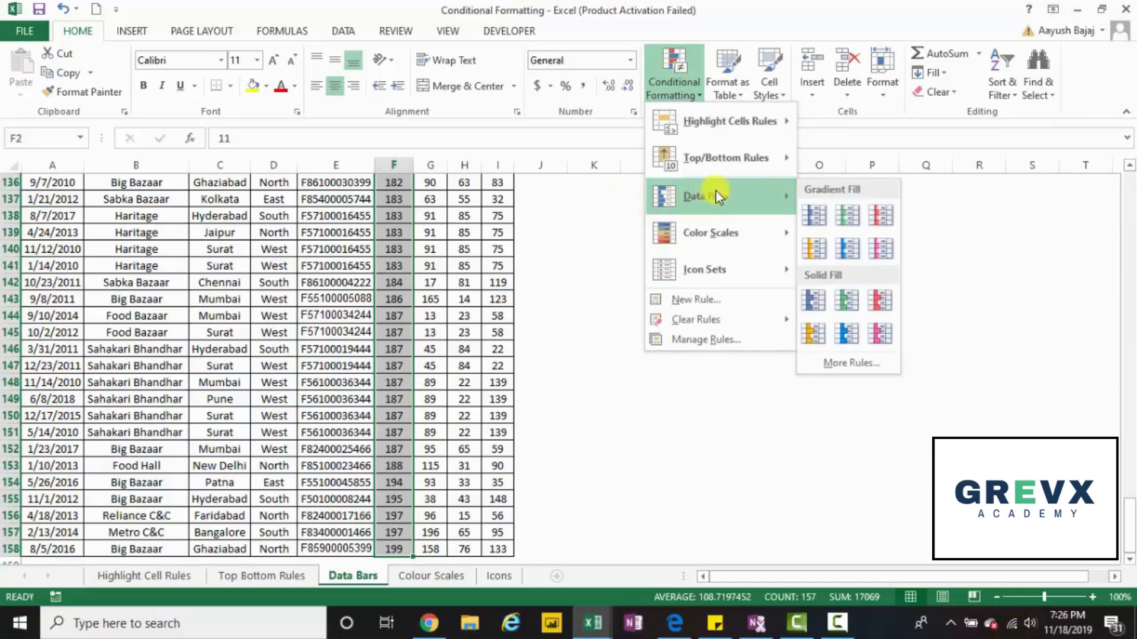
click(814, 216)
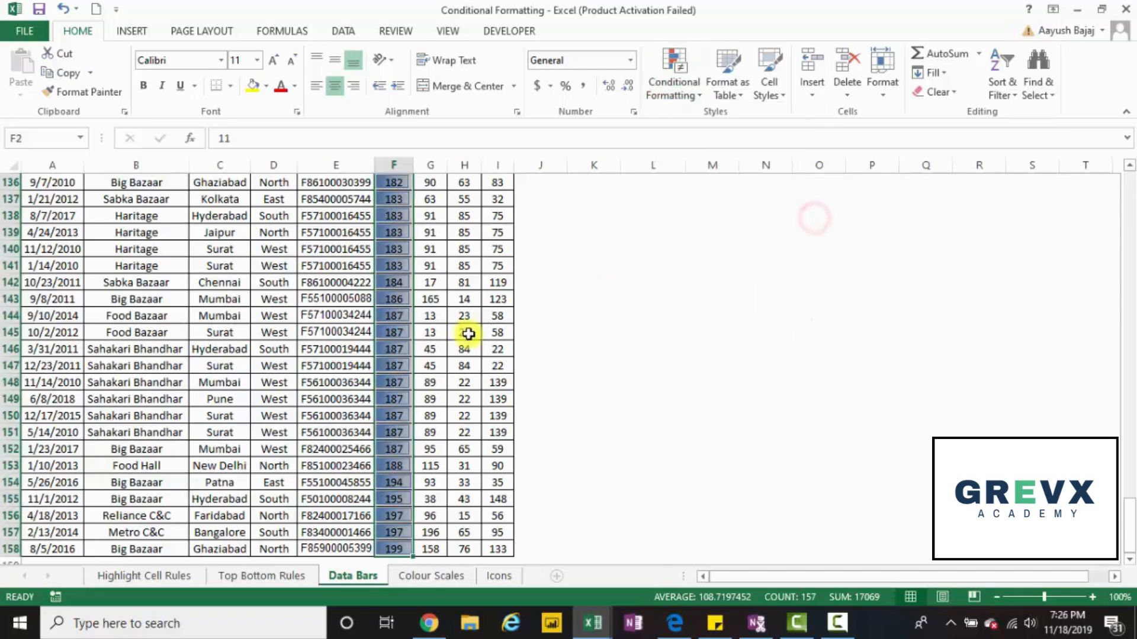
Examine how the data bar lengths vary with the values down the Plastic column.
click(418, 334)
key(Left)
key(ctrl+Up)
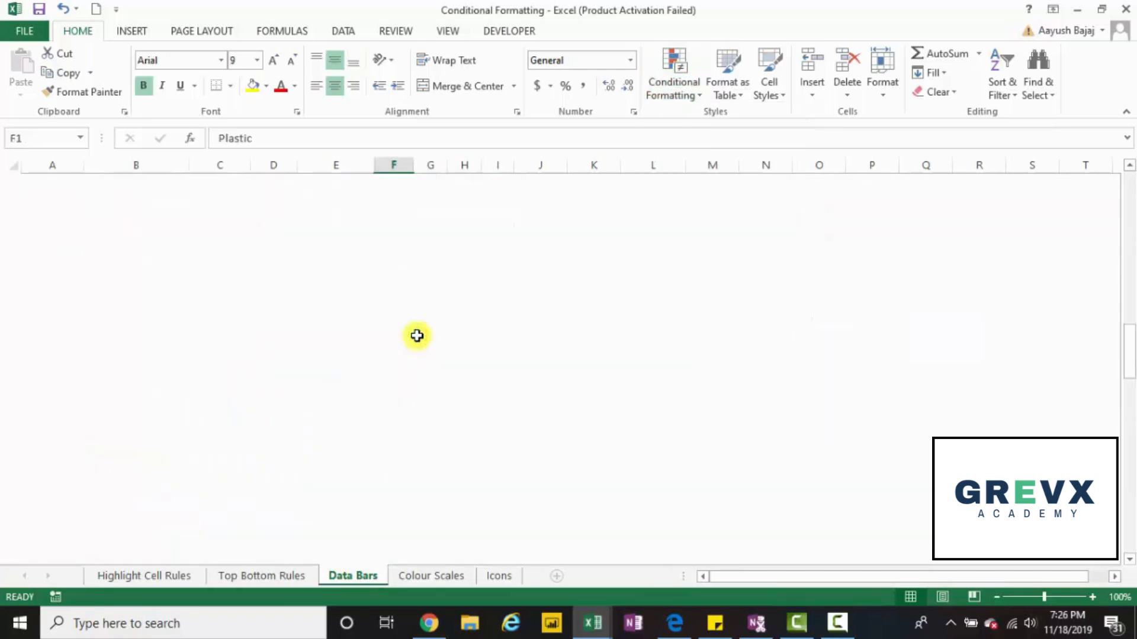
key(Down)
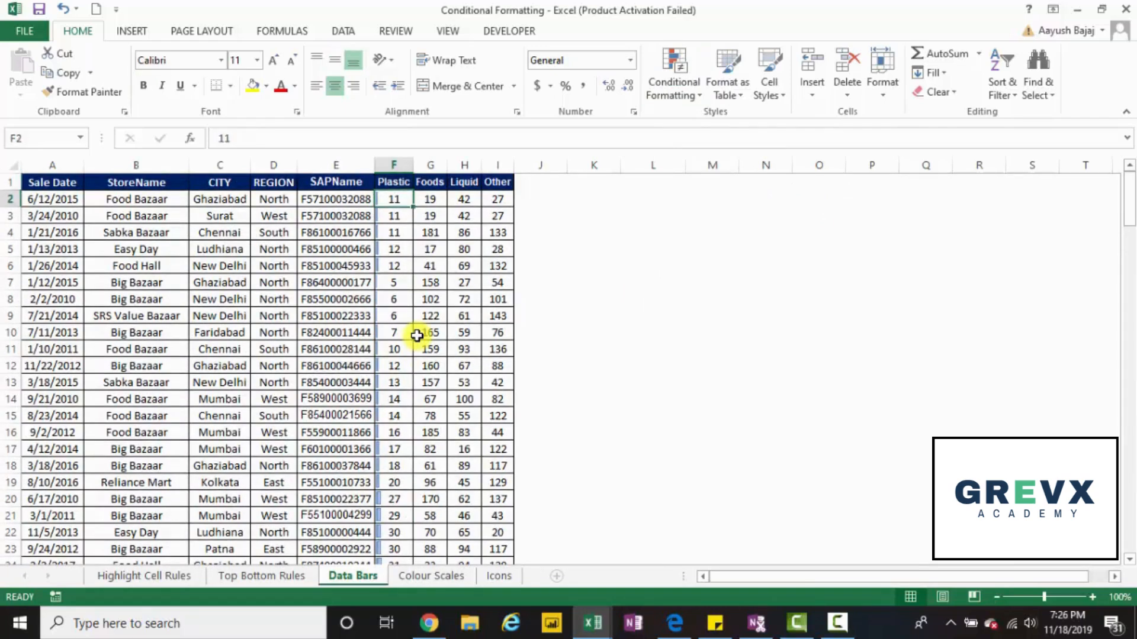
key(Down)
key(Down)
key(Down)
key(Down)
key(Down)
key(Down)
key(Down)
key(Down)
key(Down)
key(Down)
key(Down)
key(Down)
key(Down)
key(Down)
key(Down)
key(Down)
key(Down)
key(Down)
key(Down)
key(Down)
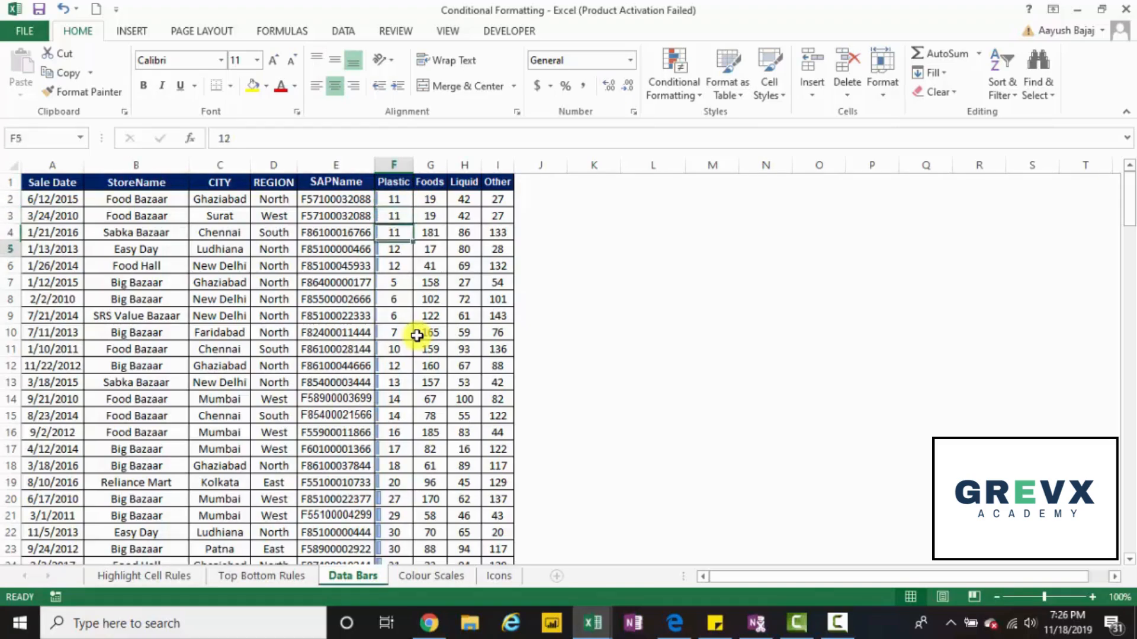
key(Down)
key(Down)
key(Down)
key(Down)
key(Down)
key(Down)
key(Down)
key(Down)
key(Down)
key(Down)
key(Down)
key(Down)
key(Down)
key(Down)
key(Down)
key(Down)
key(Down)
key(Down)
key(Down)
key(Down)
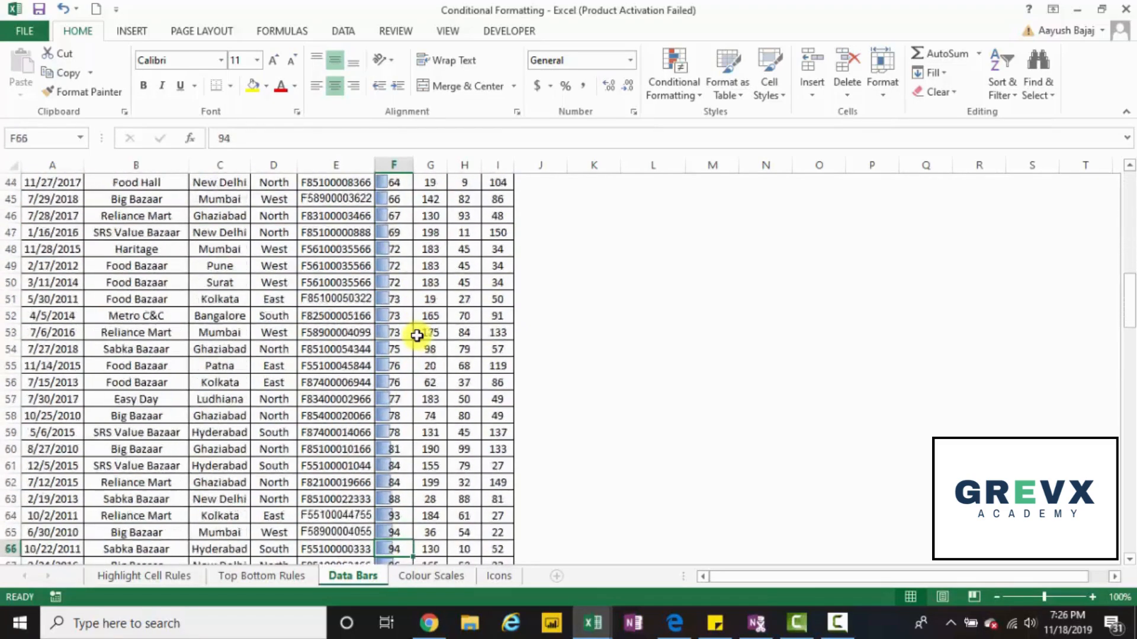
key(Down)
key(Down)
key(Down)
key(Down)
key(Down)
key(Down)
key(Down)
key(Down)
key(Down)
key(Down)
key(Down)
key(Down)
key(Down)
key(Down)
key(Down)
key(Down)
key(Down)
key(Down)
key(Down)
key(Down)
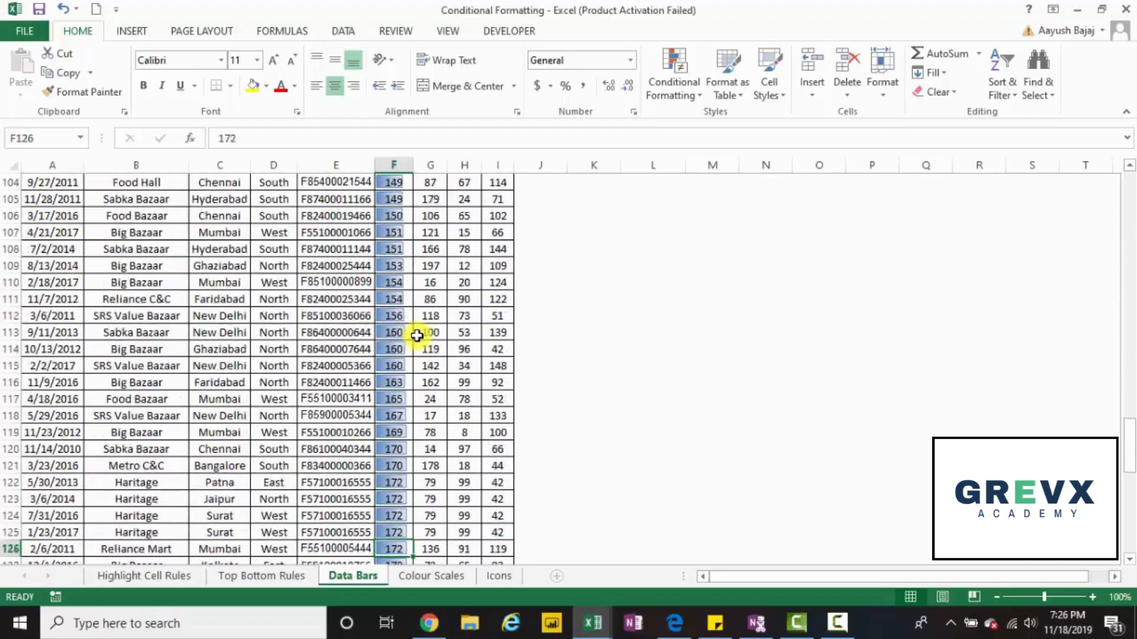
key(Down)
key(Down)
key(Down)
key(Down)
key(Down)
key(Down)
key(Down)
key(Down)
key(Down)
key(Up)
key(Up)
key(Up)
key(Up)
key(Up)
key(Up)
key(Up)
key(Up)
key(Up)
key(Up)
key(Up)
key(Up)
key(Up)
key(Up)
key(Up)
key(Up)
key(Up)
key(Up)
key(Up)
key(Up)
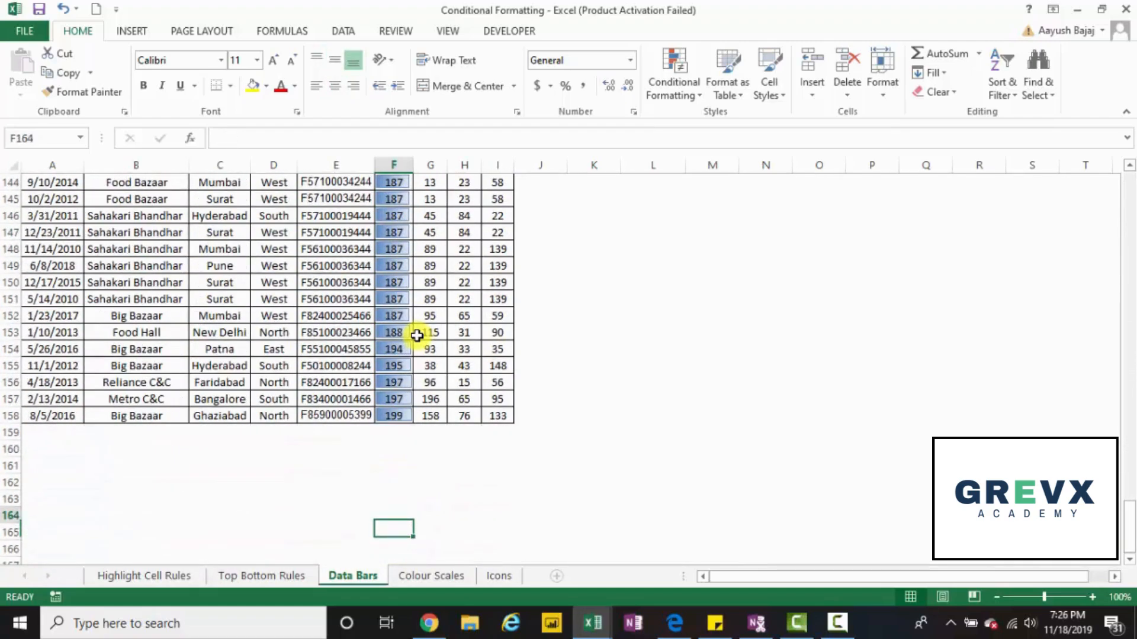
key(Up)
key(Up)
key(Up)
key(Up)
key(Up)
key(Up)
key(Up)
key(Up)
key(Up)
key(Up)
key(Up)
key(Up)
key(Up)
key(Up)
key(Up)
key(Up)
key(Up)
key(Up)
key(Up)
key(Up)
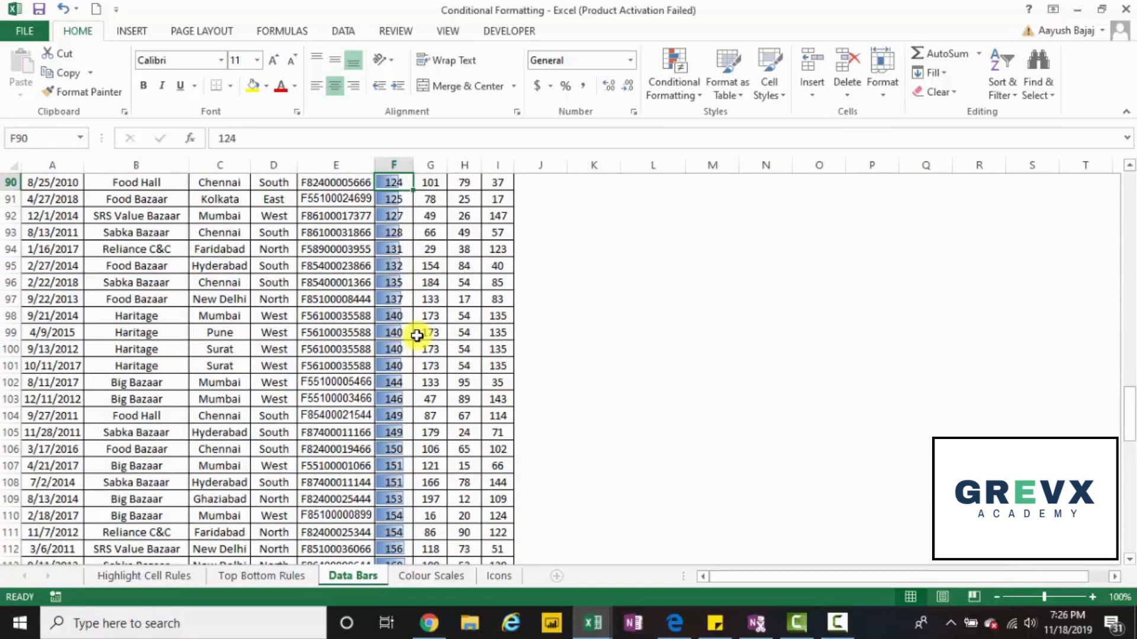
key(Up)
key(Up)
key(Up)
key(Up)
key(Up)
key(Up)
key(Up)
key(Up)
key(Up)
key(Up)
key(Up)
key(Up)
key(Up)
key(Up)
key(Up)
key(Up)
key(Up)
key(Up)
key(Up)
key(Up)
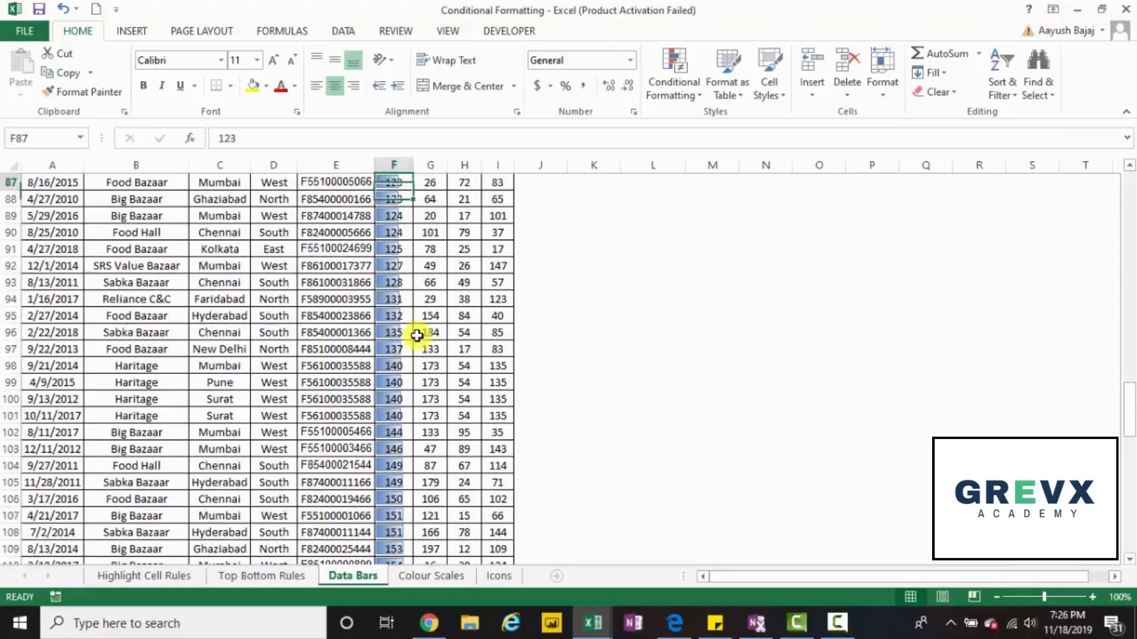
key(Up)
key(Up)
key(Up)
key(Up)
key(Up)
key(Up)
key(Up)
key(Up)
key(Up)
key(Up)
key(Up)
key(Up)
key(Up)
key(Up)
key(Up)
key(Up)
key(Up)
key(Up)
key(Up)
key(Up)
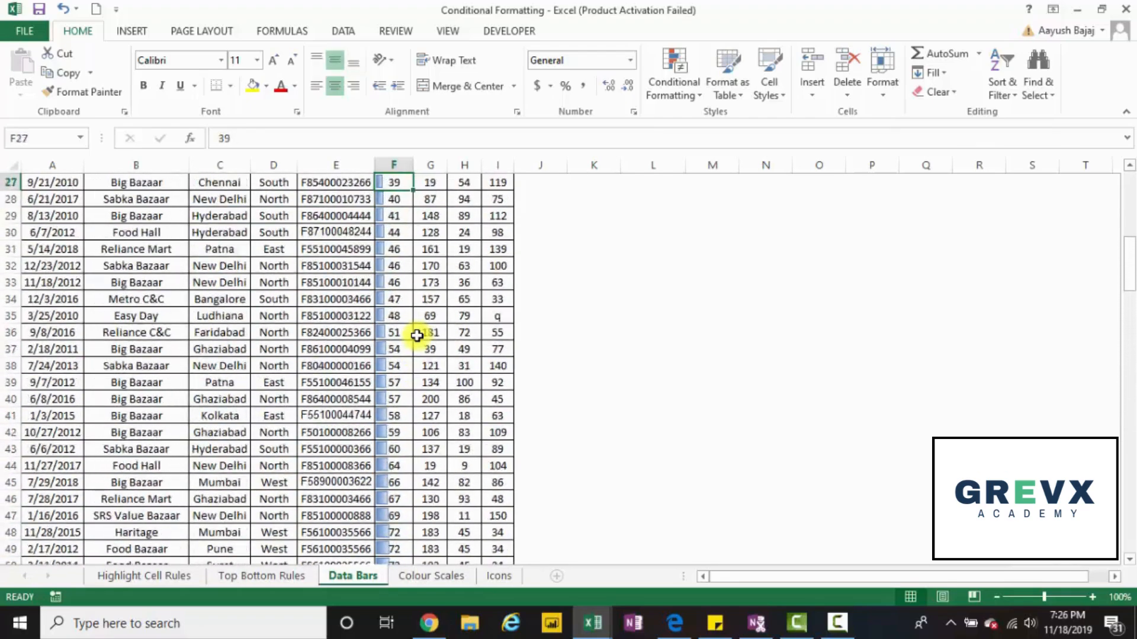
Apply orange gradient-fill data bars to the Plastic, Foods, Liquid and Other values in F2:I158.
key(Down)
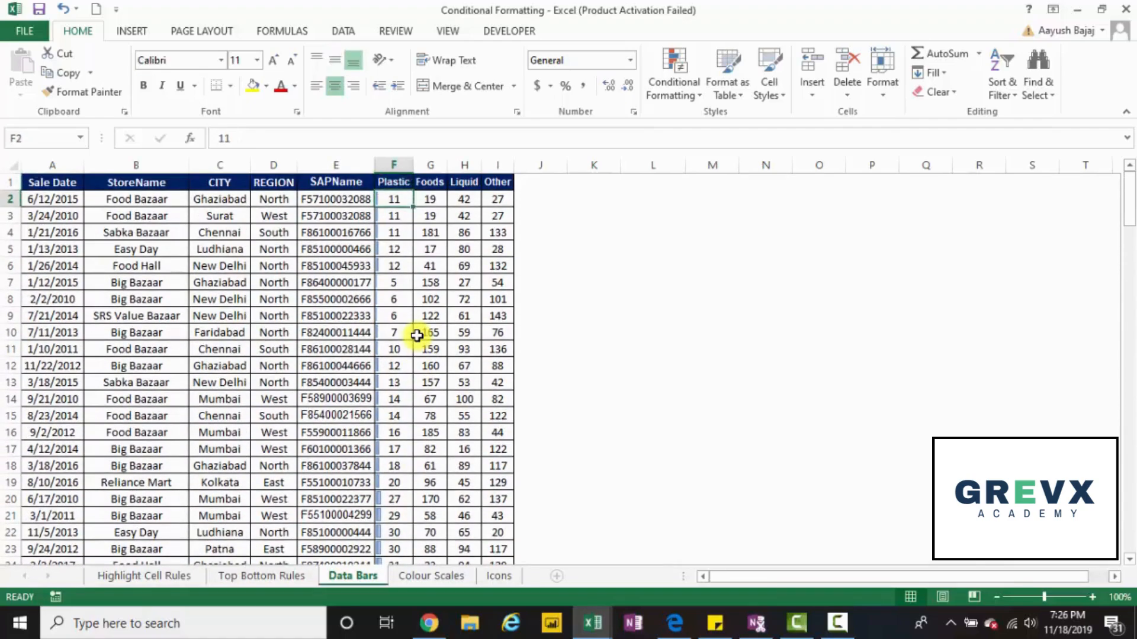
key(shift+Right)
key(shift+Right)
key(shift+Right)
key(ctrl+shift+Down)
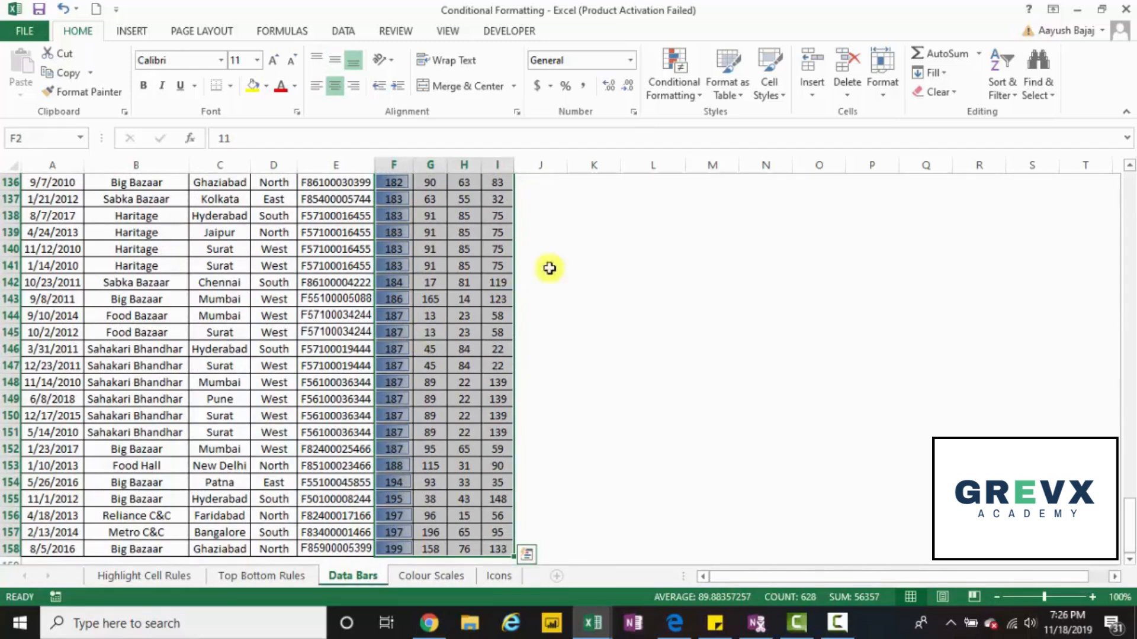
click(676, 75)
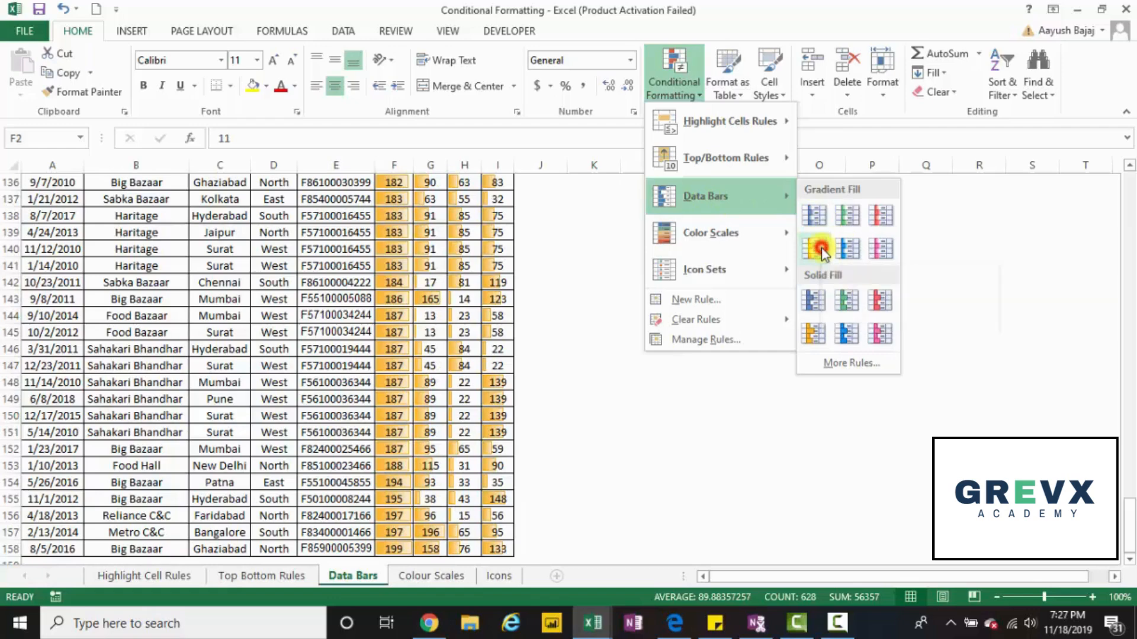
click(814, 248)
Look through the orange data bars across the Plastic, Foods, Liquid and Other columns.
scroll(822, 248, up, 20)
scroll(822, 247, up, 1)
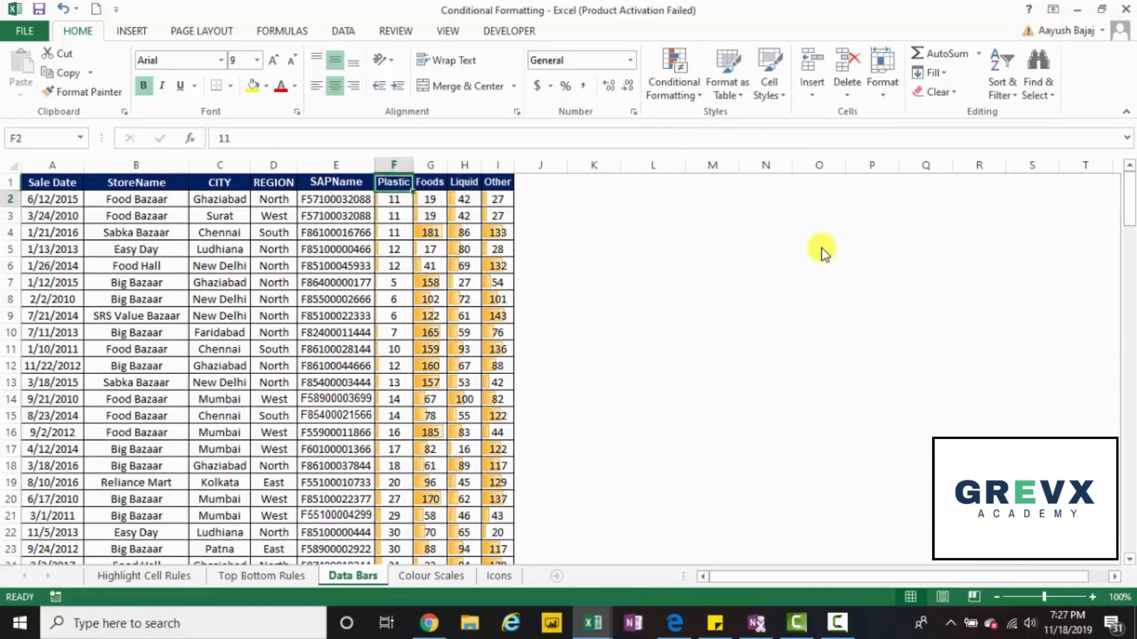
key(Down)
key(Down)
key(Down)
key(Down)
key(Down)
key(Down)
key(Down)
key(Down)
key(Down)
key(Down)
key(Down)
key(Down)
key(Down)
key(Down)
key(Down)
key(Down)
key(Down)
key(Down)
key(Down)
key(Down)
key(Down)
key(Down)
key(Down)
key(Down)
key(Down)
key(Down)
key(Down)
key(Down)
key(Down)
key(Down)
key(Down)
key(Down)
key(Down)
key(Down)
key(Down)
key(Down)
key(Down)
key(Down)
key(Down)
key(Down)
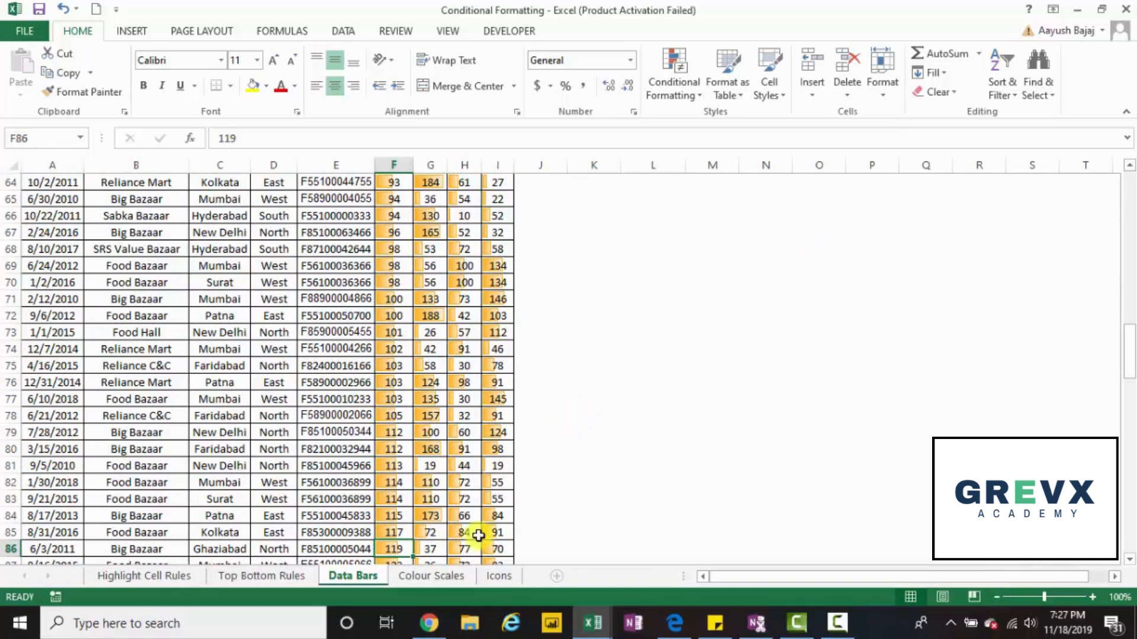
On the Colour Scales sheet, start a custom colour scale rule for the Plastic values F2:F158 using the 3-Color Scale style.
click(451, 573)
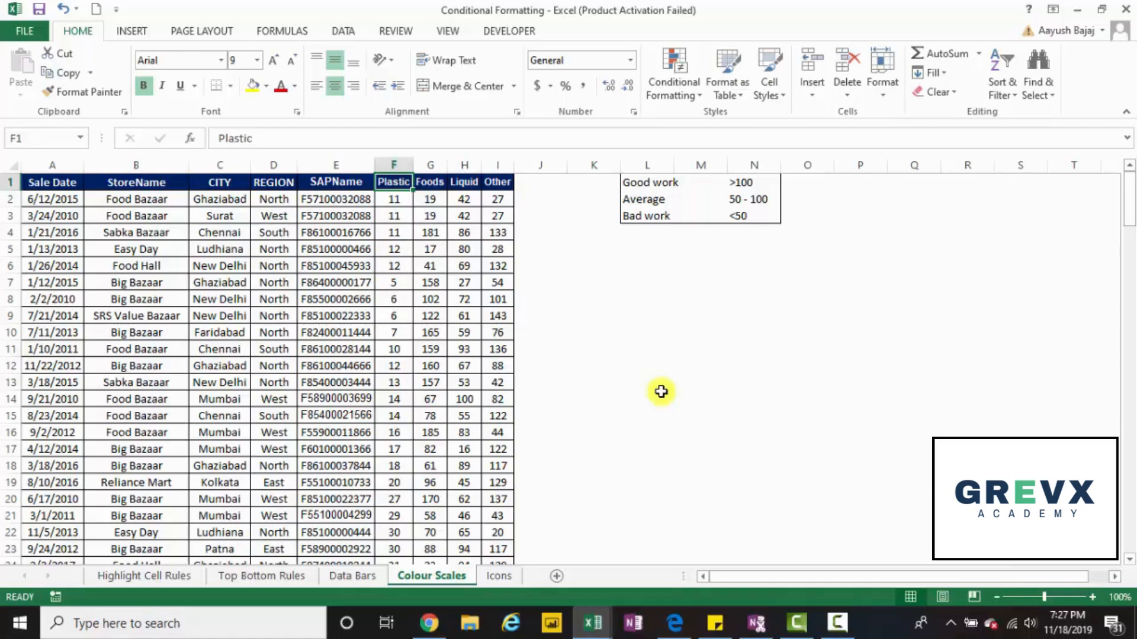
key(Down)
key(ctrl+shift+Down)
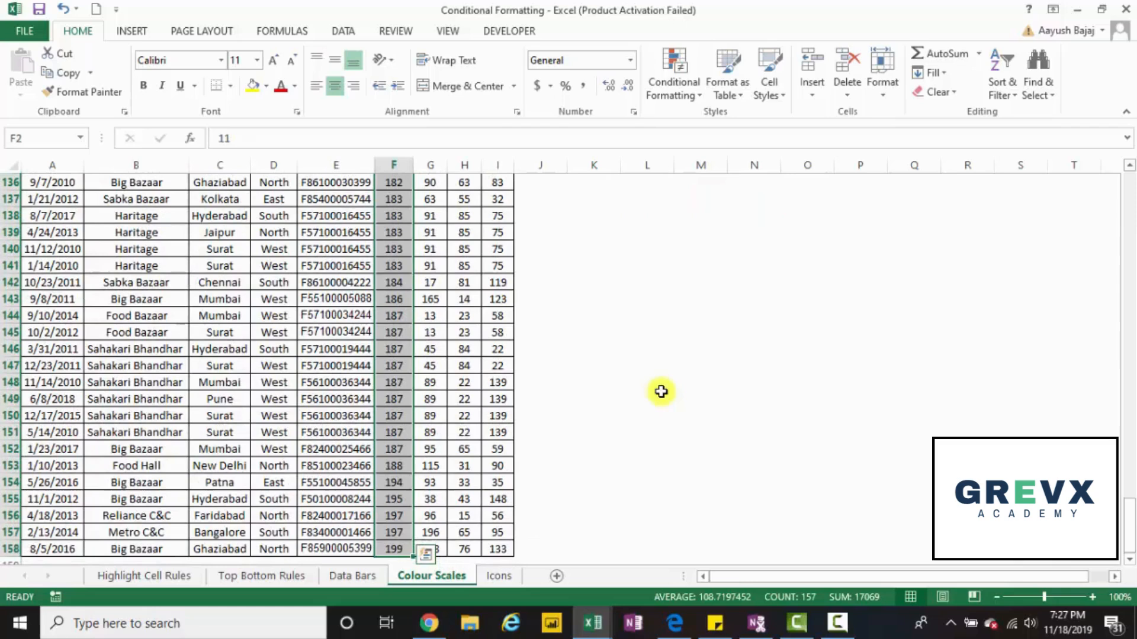
click(673, 95)
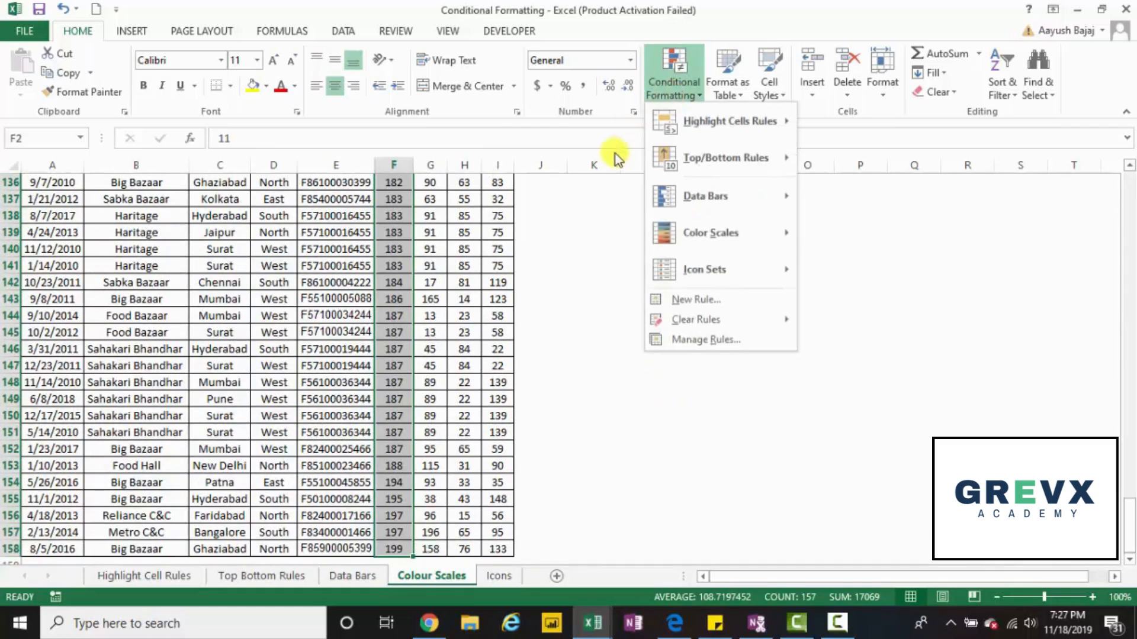
mouse_move(710, 237)
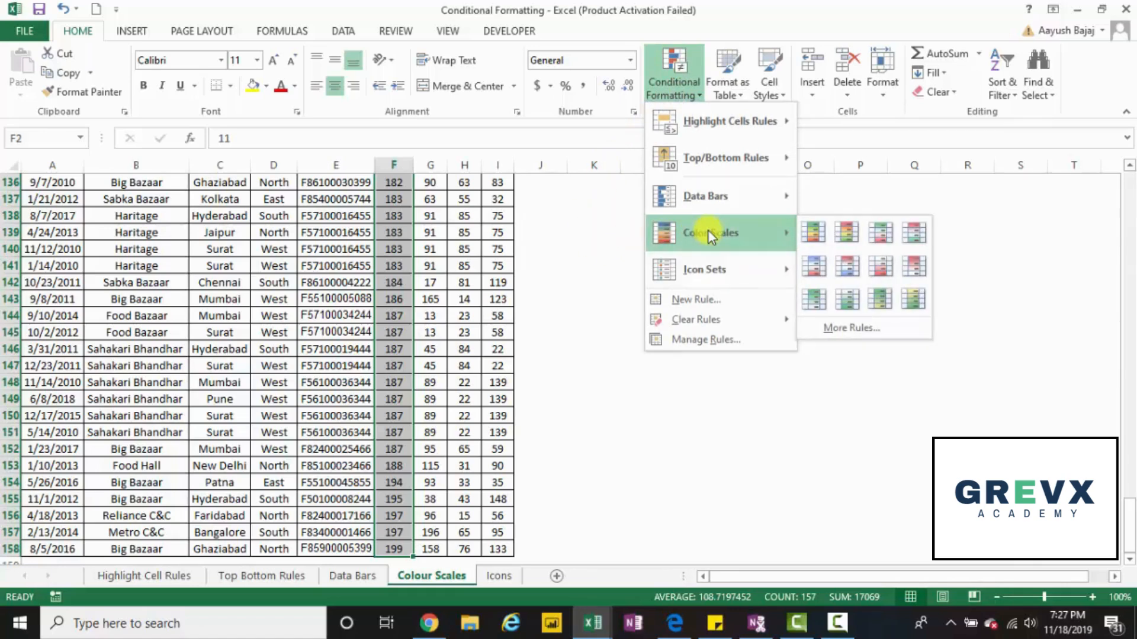
click(879, 333)
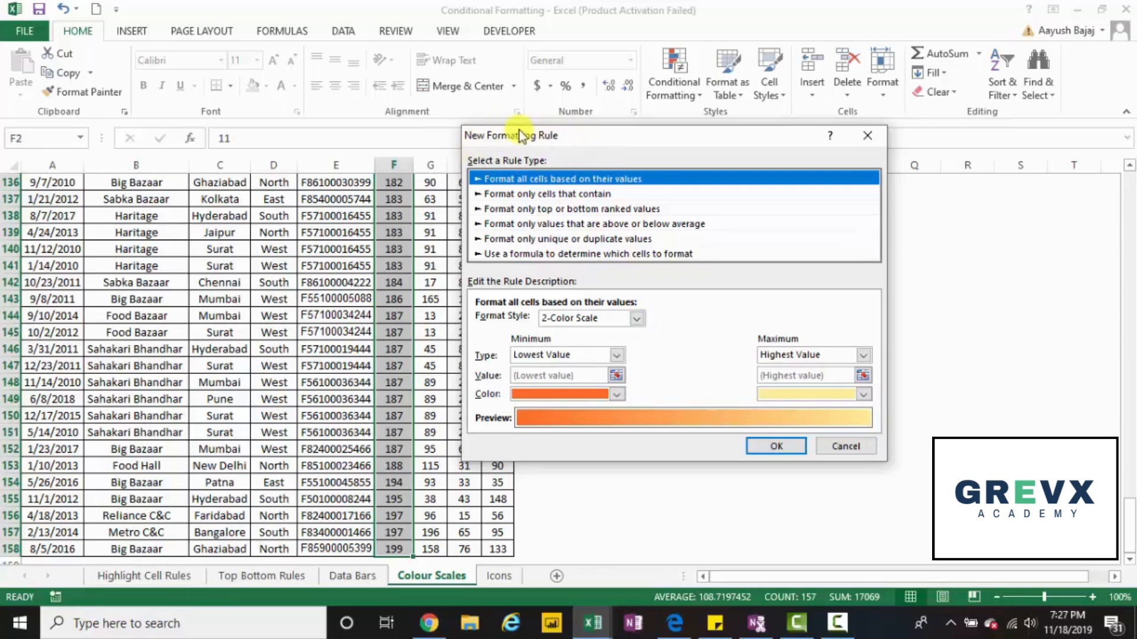
click(637, 320)
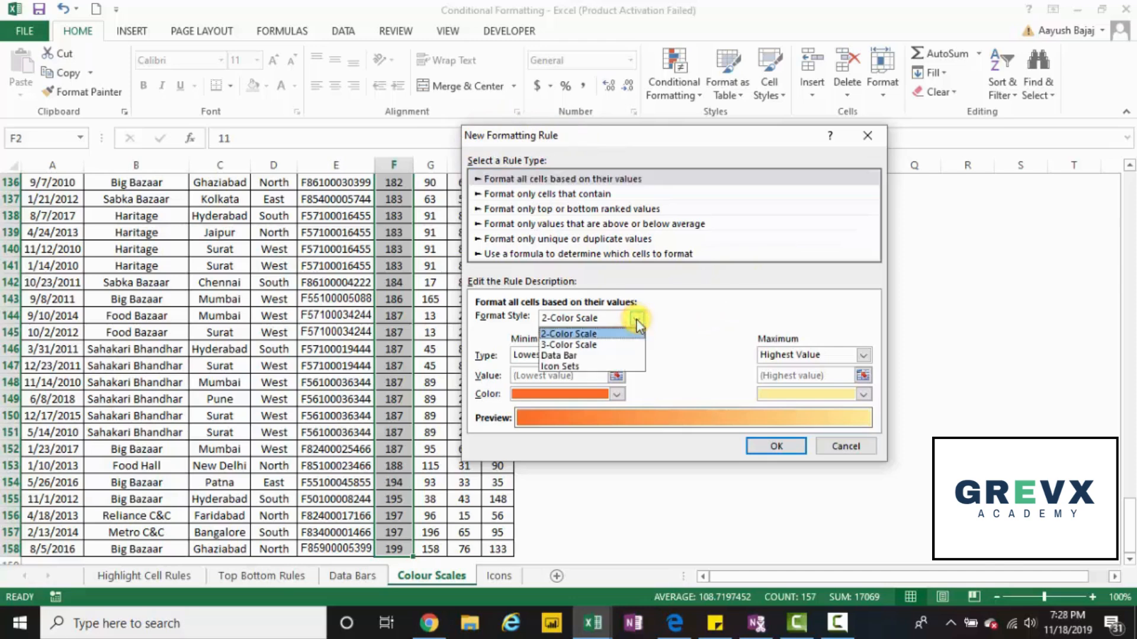
click(619, 346)
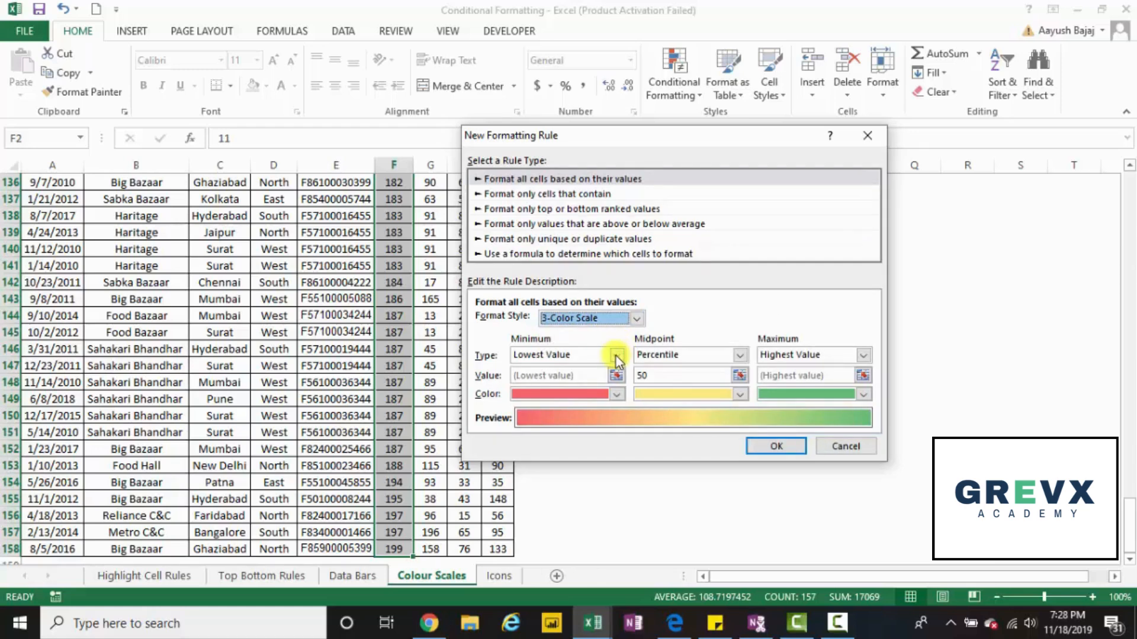
Set the colour scale's minimum type to Number with a value of 0.
click(615, 357)
click(616, 356)
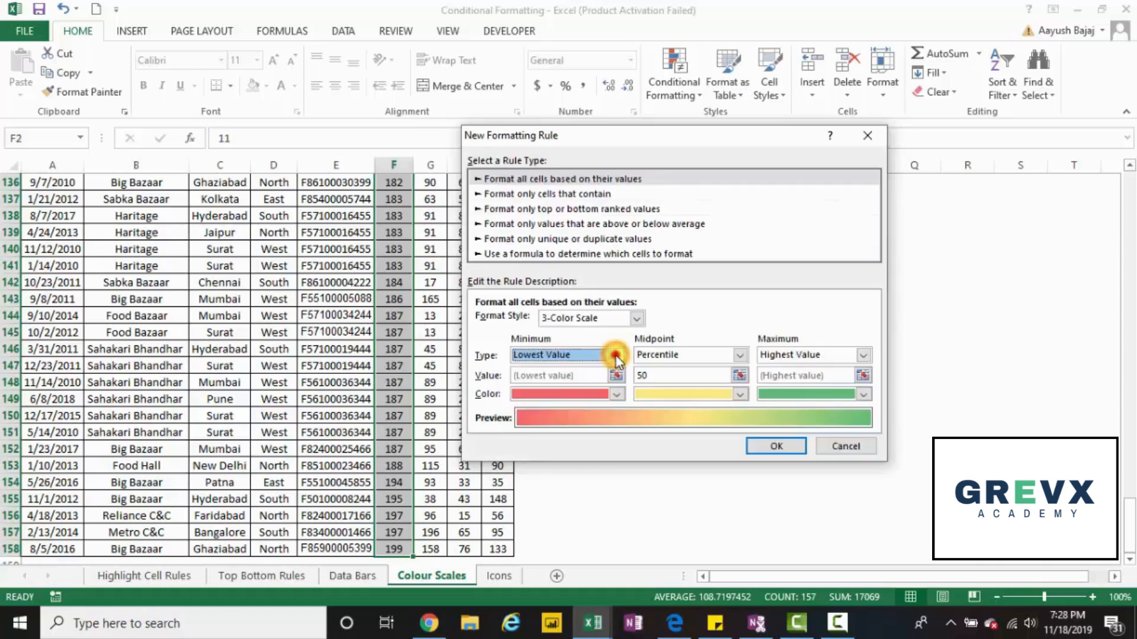
click(616, 356)
click(603, 383)
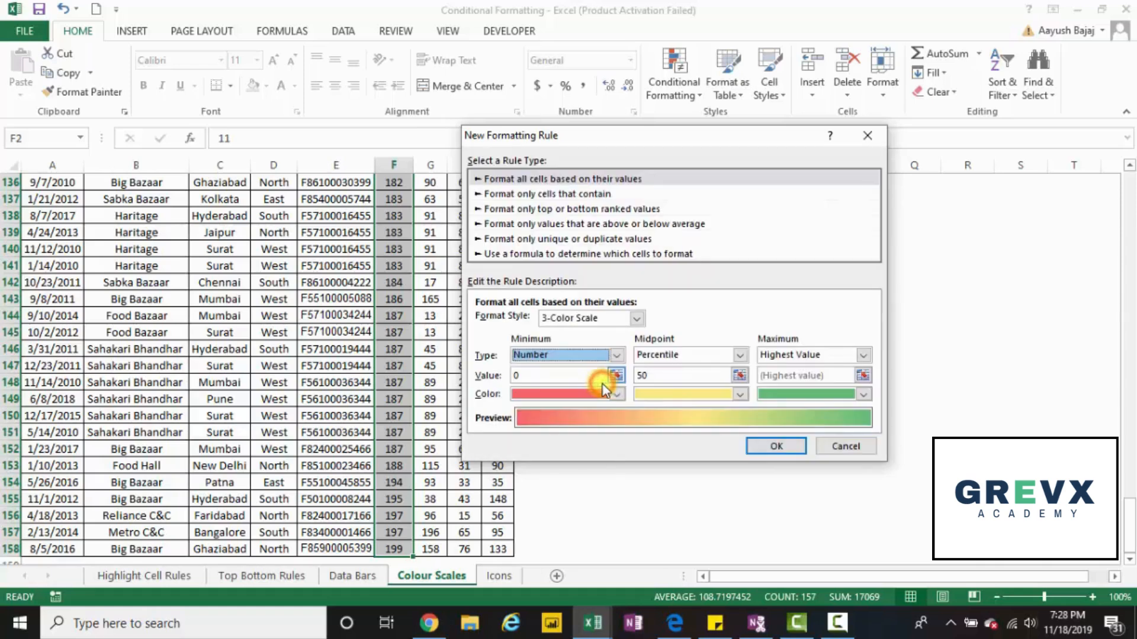
click(493, 376)
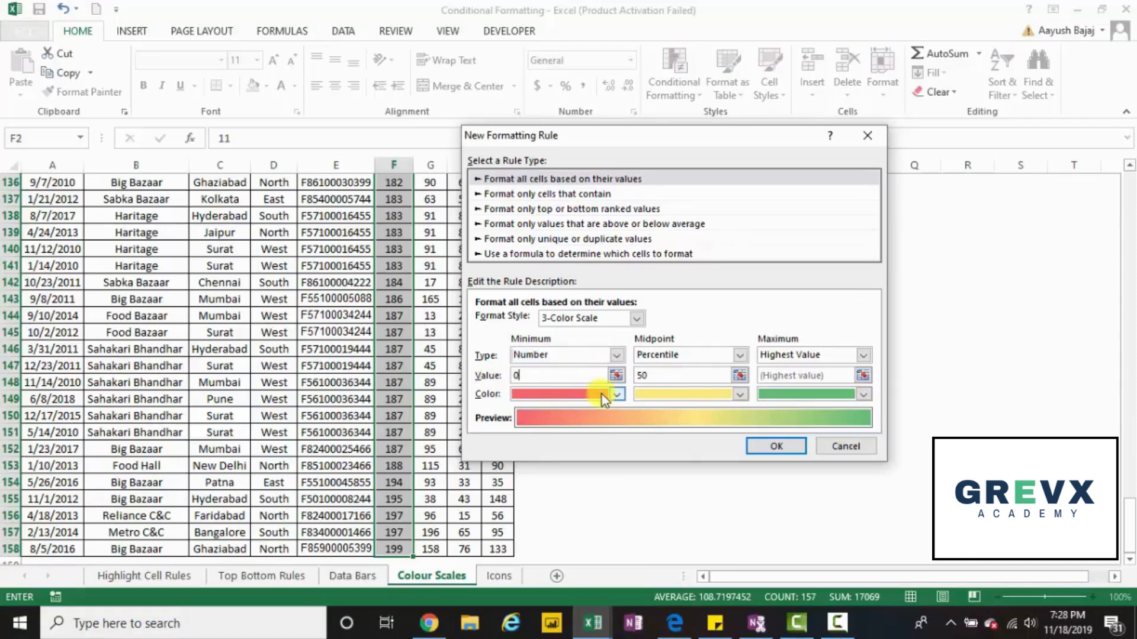
Set the colour scale's midpoint type to Number with a value of 50.
click(738, 355)
click(719, 370)
click(707, 376)
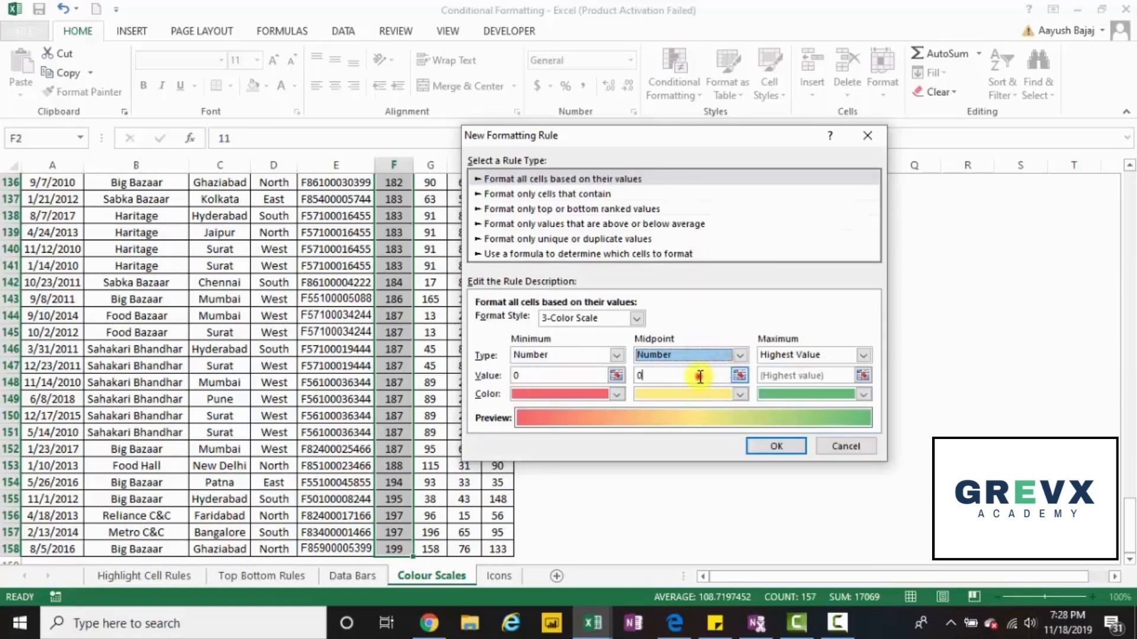
key(BackSpace)
text(50)
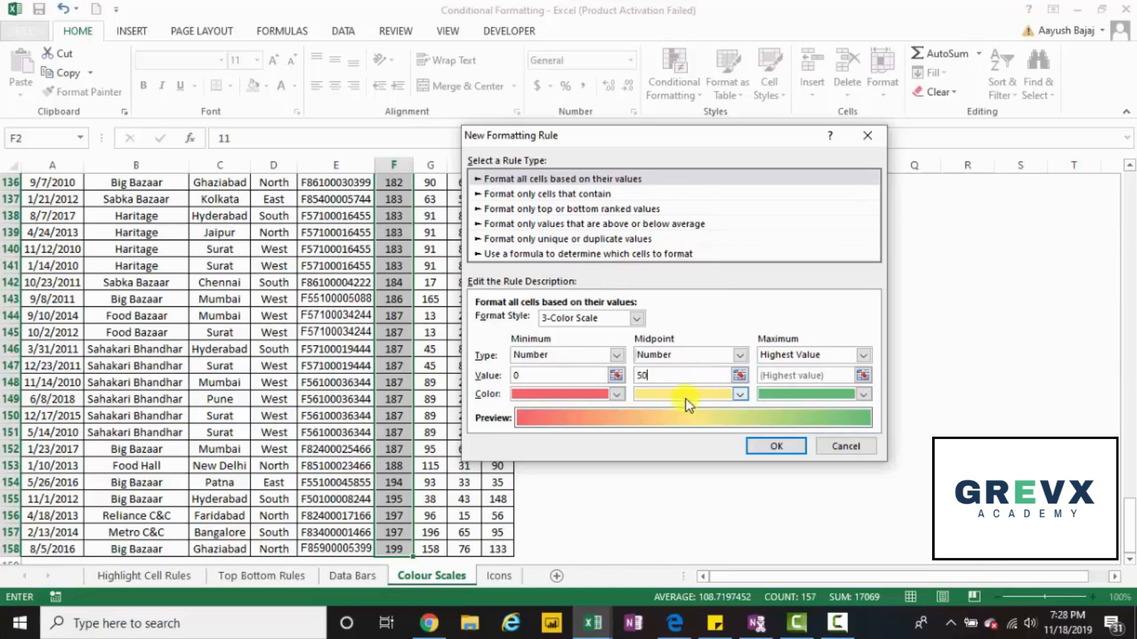
Set the colour scale's maximum to Number 100 and change its colour to the standard red.
click(862, 354)
click(845, 379)
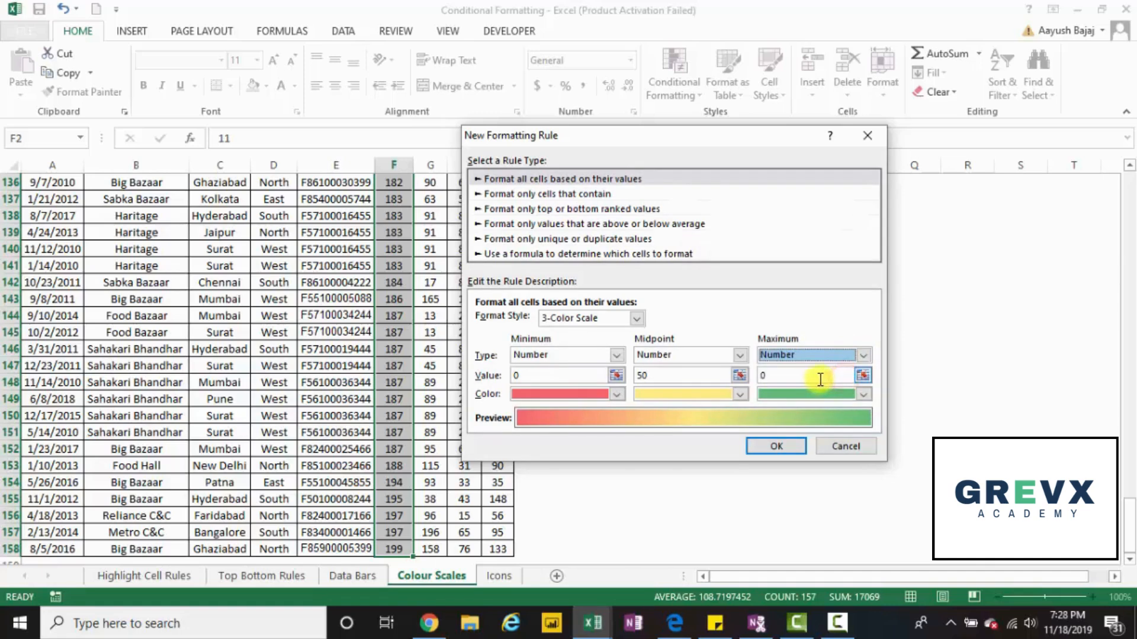
click(818, 379)
text(100)
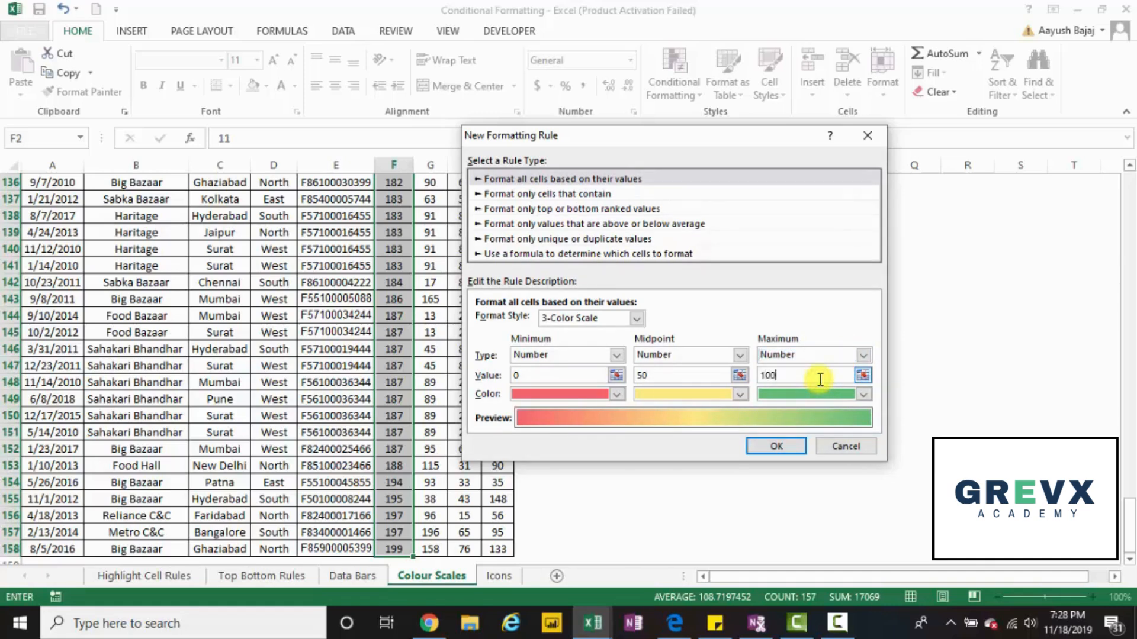
click(829, 393)
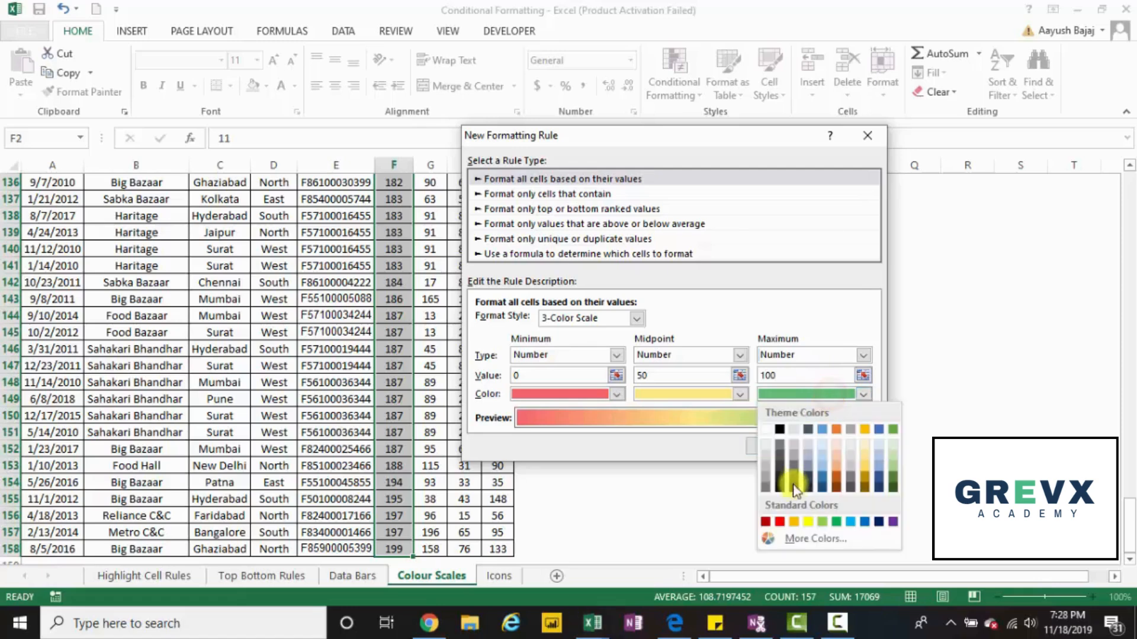
click(782, 521)
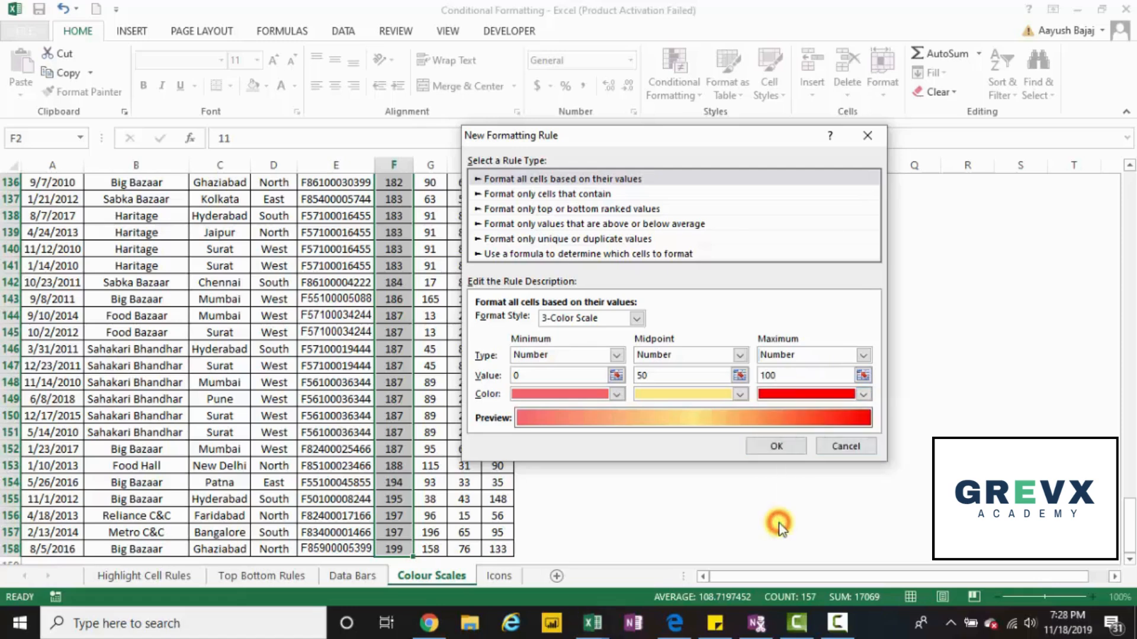
Apply the custom three-colour scale rule to the Plastic values F2:F158.
click(776, 446)
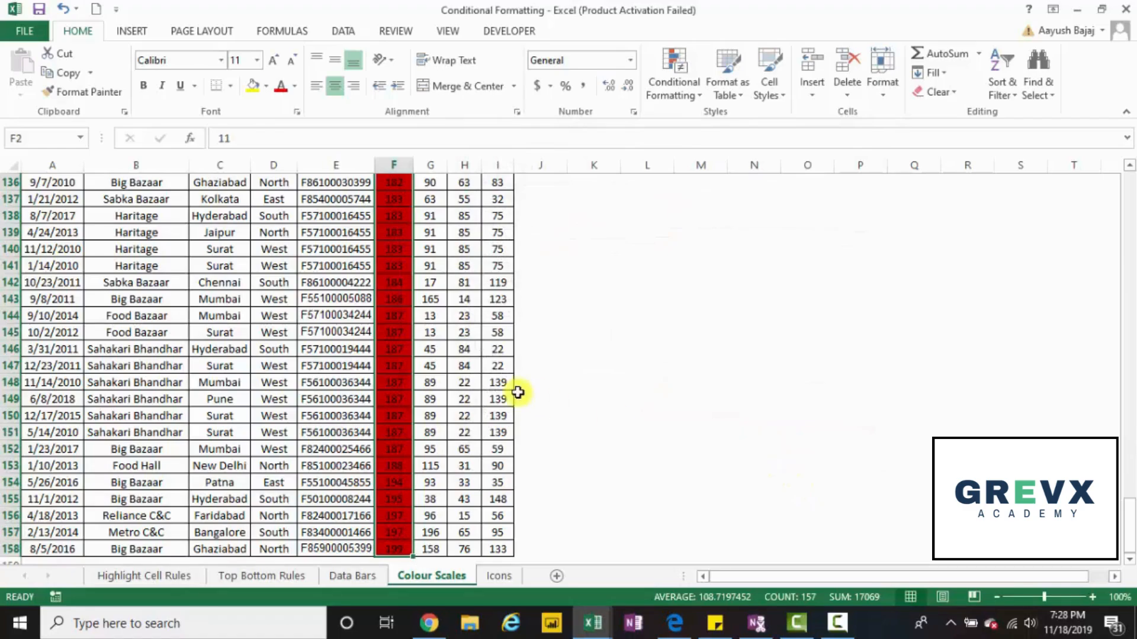
Examine how the custom colour scale shades the Plastic values from the first data row down to row 158.
key(ctrl+Up)
key(Down)
key(Down)
key(Down)
key(Down)
key(Down)
key(Down)
key(Down)
key(Down)
key(Down)
key(Down)
key(Down)
key(Down)
key(Down)
key(Down)
key(Down)
key(Down)
key(Down)
key(Down)
key(Down)
key(Down)
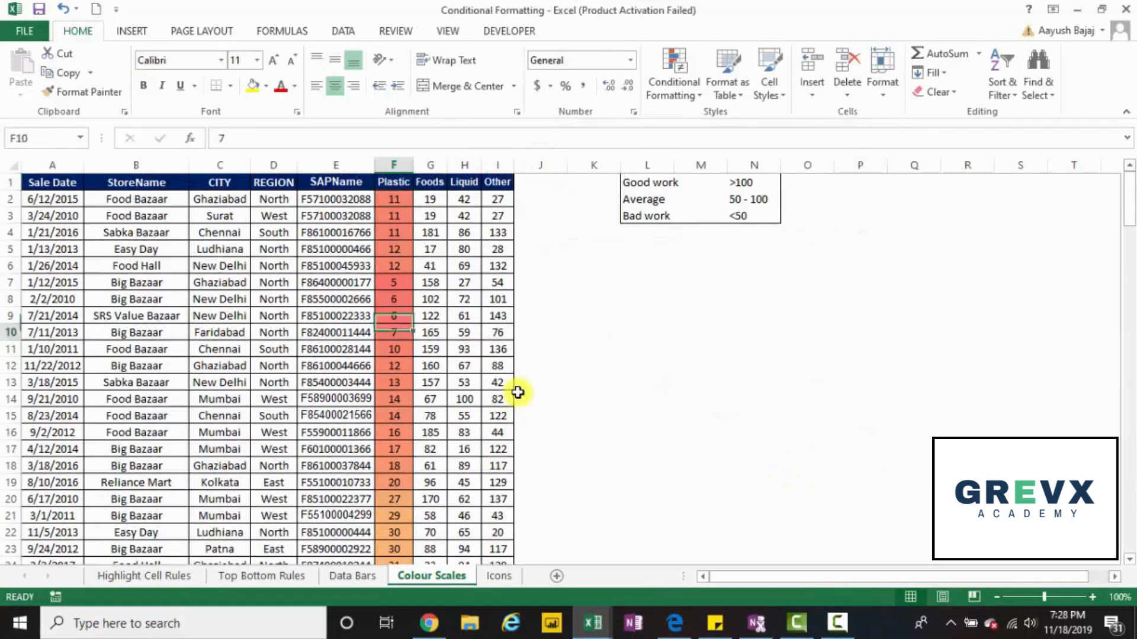
key(Down)
key(Down)
key(Down)
key(Down)
key(Down)
key(Down)
key(Down)
key(Down)
key(Down)
key(Down)
key(Down)
key(Down)
key(Down)
key(Down)
key(Down)
key(Down)
key(Down)
key(Down)
key(Down)
key(Down)
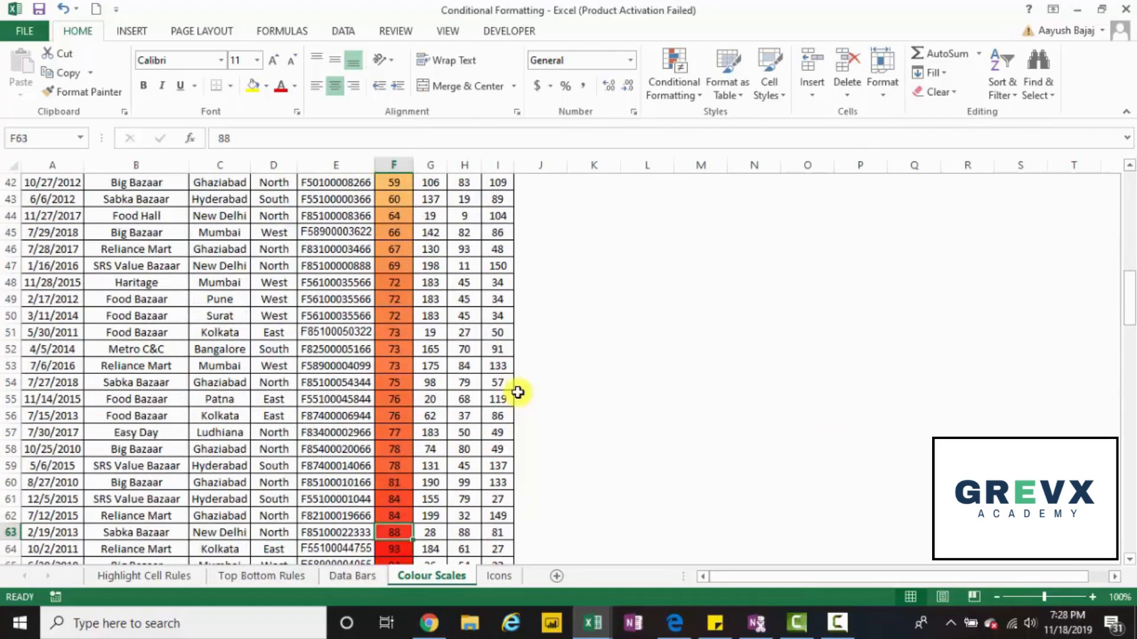
key(Down)
key(Down)
key(Down)
key(Down)
key(Down)
key(Down)
key(Down)
key(Down)
key(Down)
key(Down)
key(Down)
key(Down)
key(Down)
key(Down)
key(Down)
key(Down)
key(Down)
key(Down)
key(Down)
key(Down)
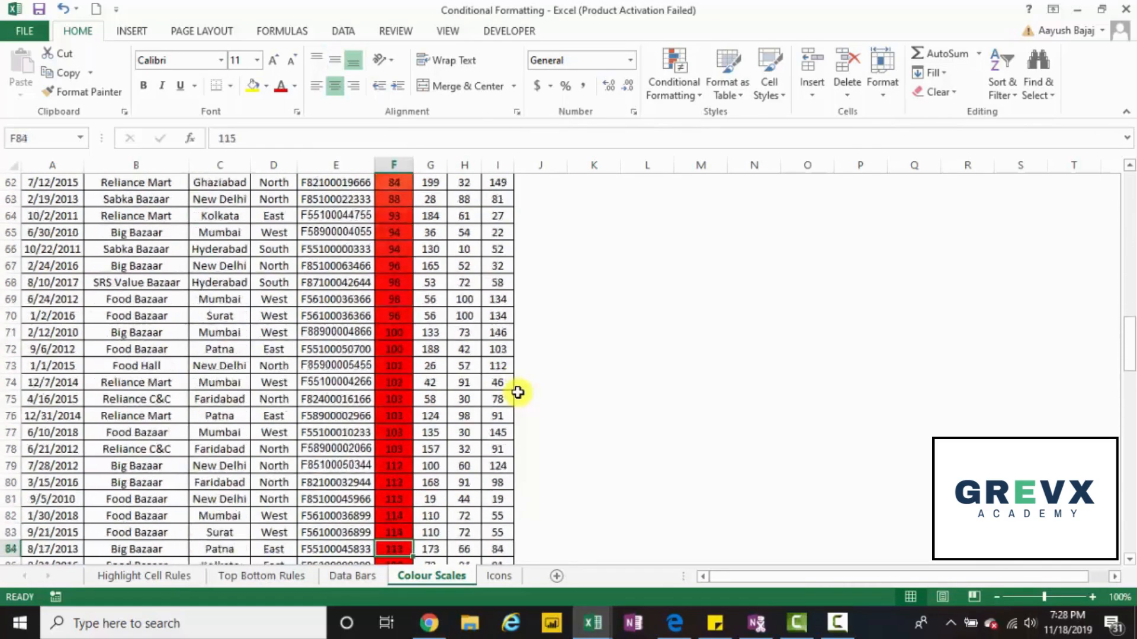
key(Down)
key(Down)
key(Down)
key(Down)
key(Down)
key(Down)
key(Down)
key(Down)
key(Down)
key(Down)
key(Down)
key(Down)
key(Down)
key(Down)
key(Down)
key(Down)
key(Down)
key(Down)
key(Down)
key(Down)
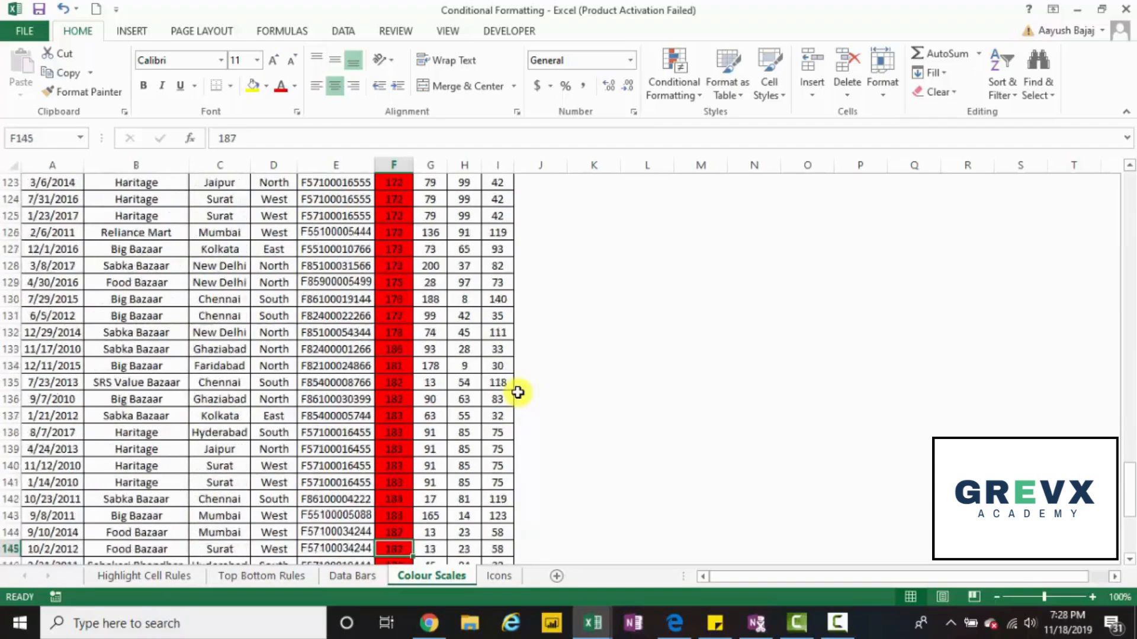
key(Down)
key(Down)
key(Down)
key(Down)
key(Down)
key(Down)
key(Down)
key(Down)
key(Up)
key(Up)
key(Up)
key(Up)
key(Up)
key(Up)
key(Up)
key(Up)
key(Up)
key(Up)
key(Up)
key(Up)
key(Up)
key(Up)
key(Up)
key(Up)
key(Up)
key(Up)
key(Up)
key(Up)
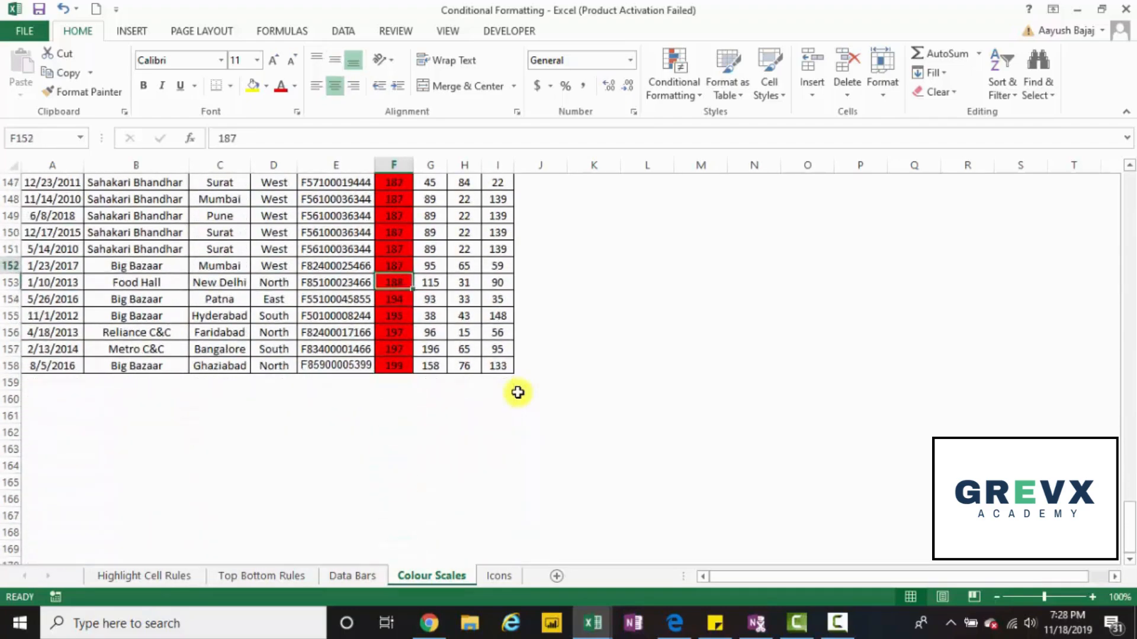
key(Up)
key(Up)
key(Up)
key(Up)
key(Up)
key(Up)
key(Up)
key(Up)
key(Up)
key(Up)
key(Up)
key(Up)
key(Up)
key(Up)
key(Up)
key(Up)
key(Up)
key(Up)
key(Up)
key(Up)
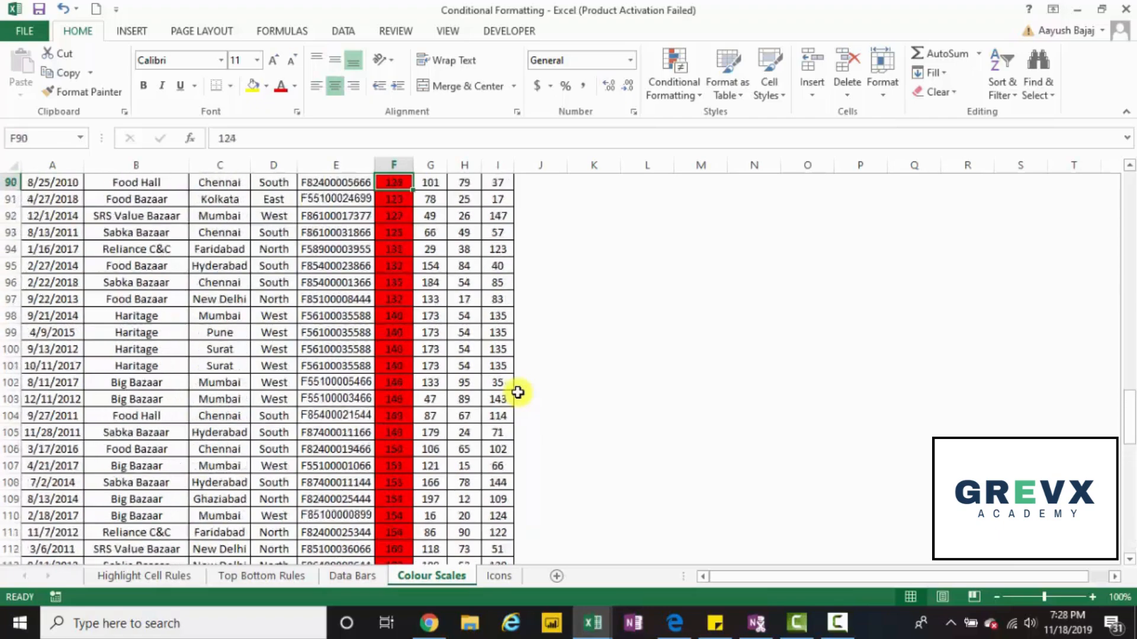
Start a custom colour scale rule for the Plastic, Foods, Liquid and Other values F2:I158 using the 3-Color Scale style.
key(Down)
key(shift+Right)
key(shift+Right)
key(shift+Right)
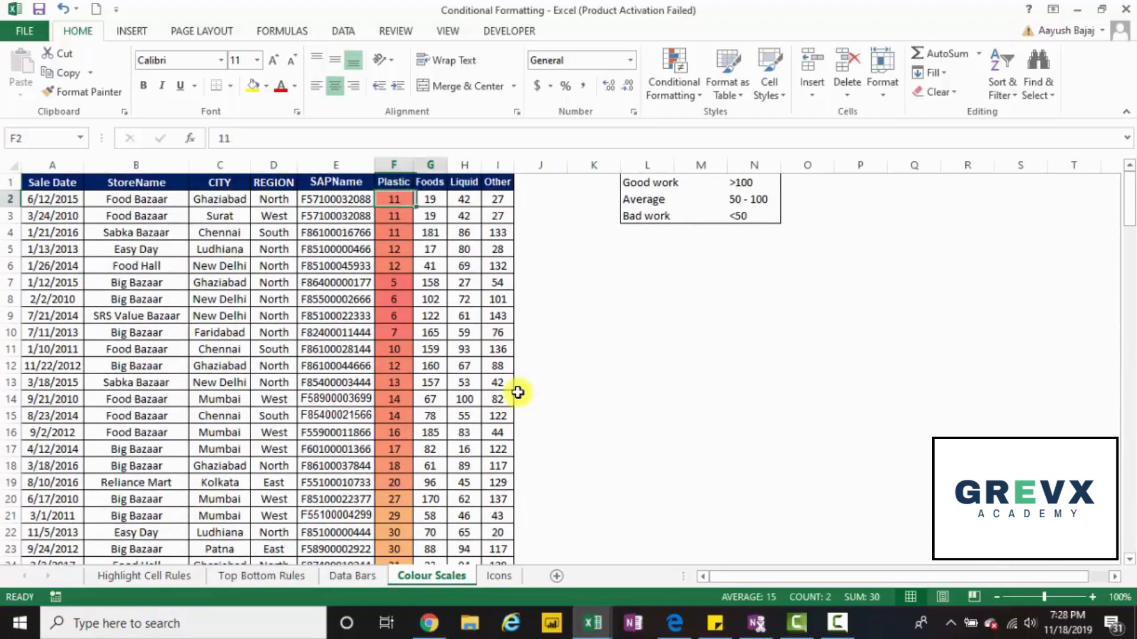
key(ctrl+shift+Down)
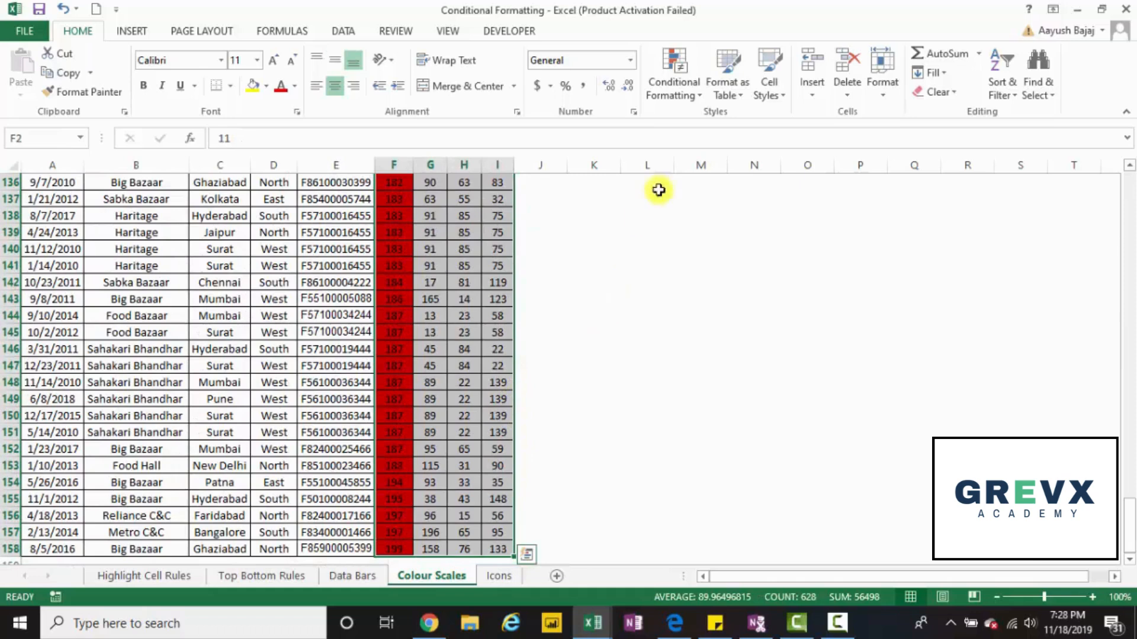
click(673, 90)
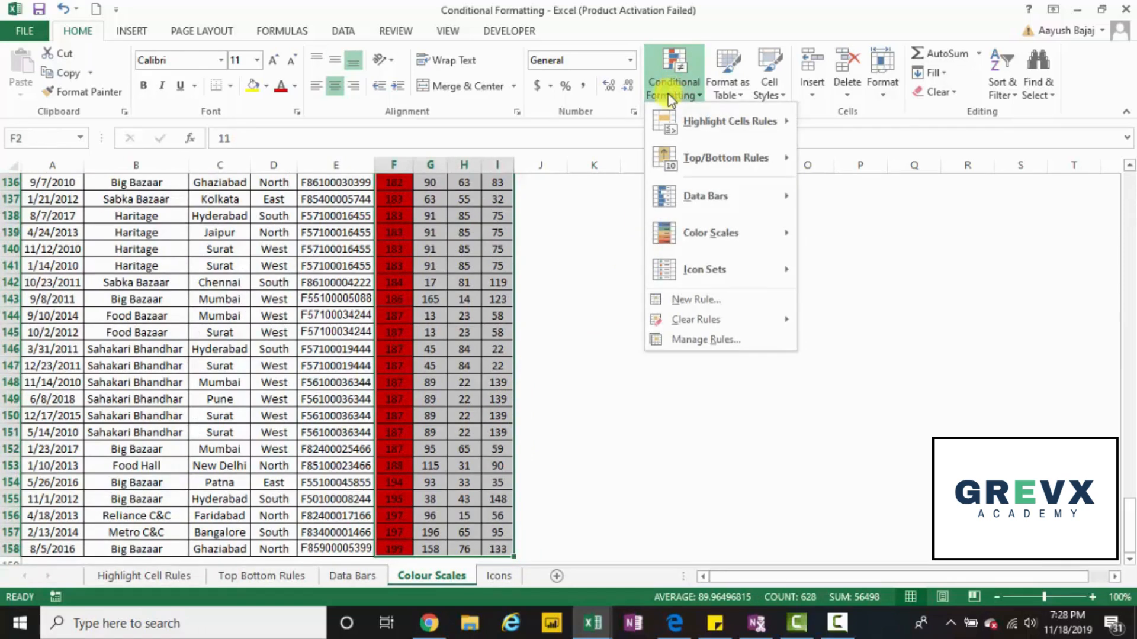
mouse_move(690, 236)
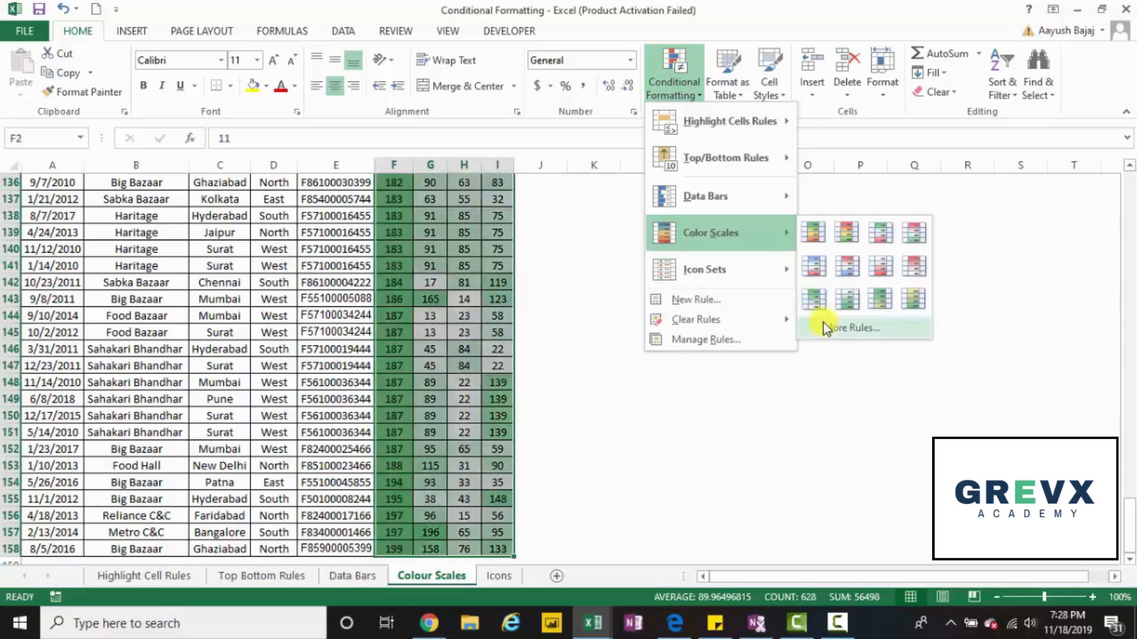
click(824, 325)
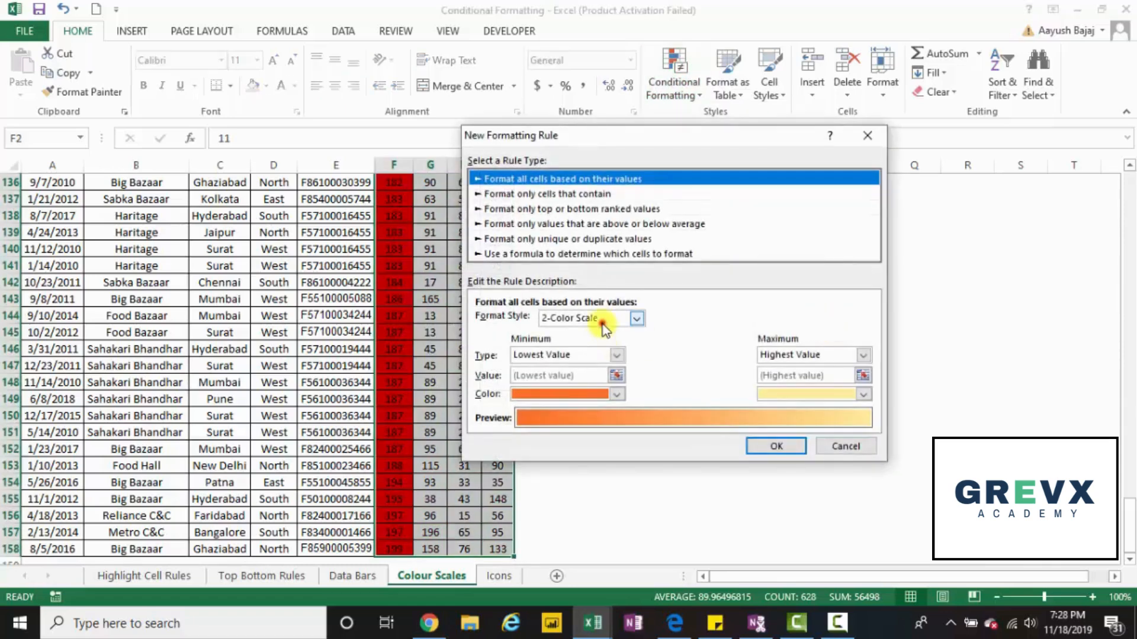
click(636, 318)
click(599, 346)
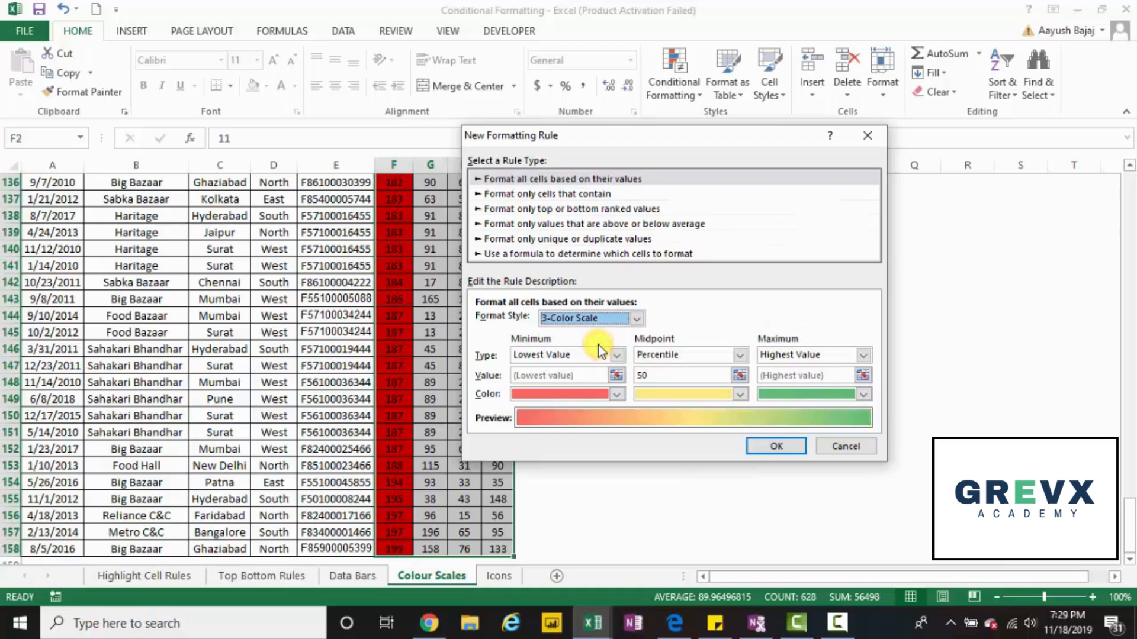
Review the scale's type and colour options, keep Lowest Value, Percentile 50 and Highest Value in red, yellow and green, and apply the rule.
click(603, 353)
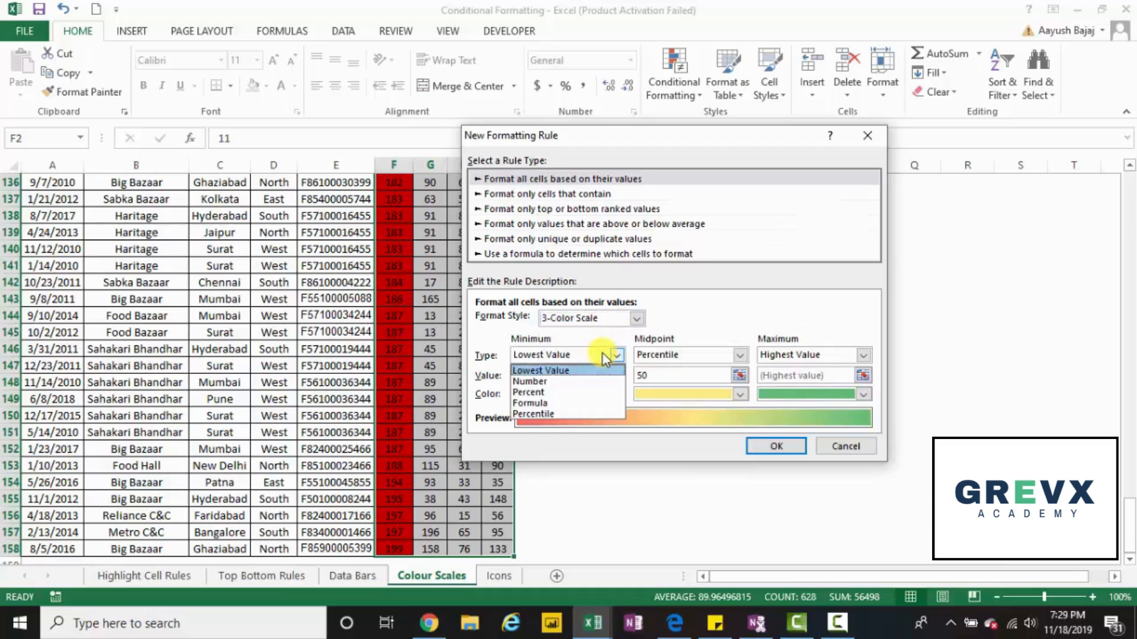
click(598, 371)
click(598, 396)
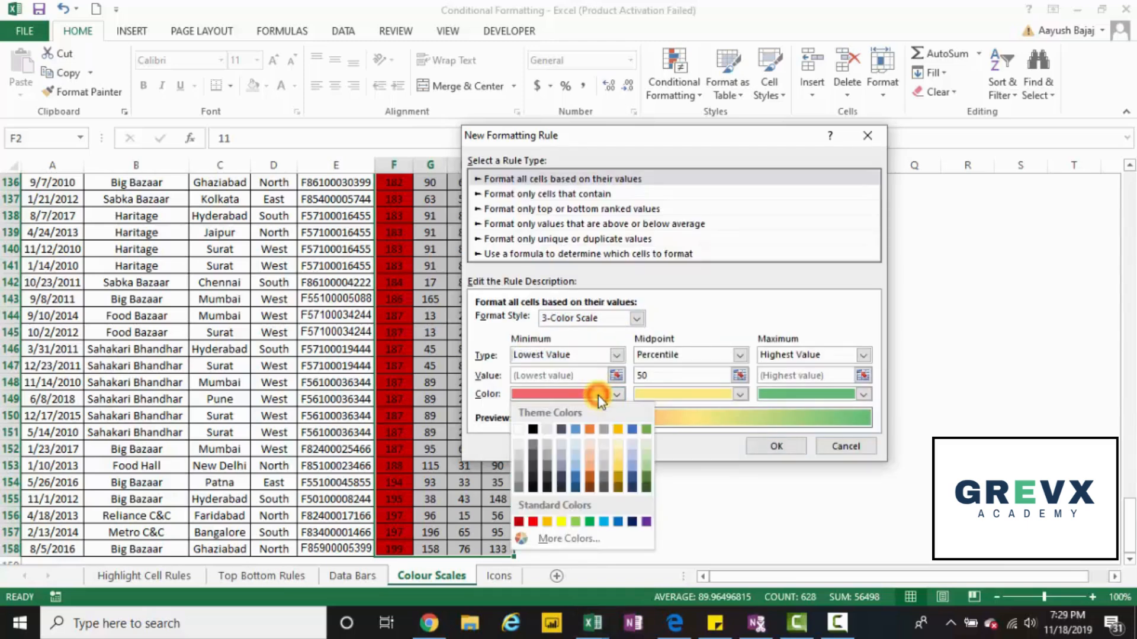
click(598, 396)
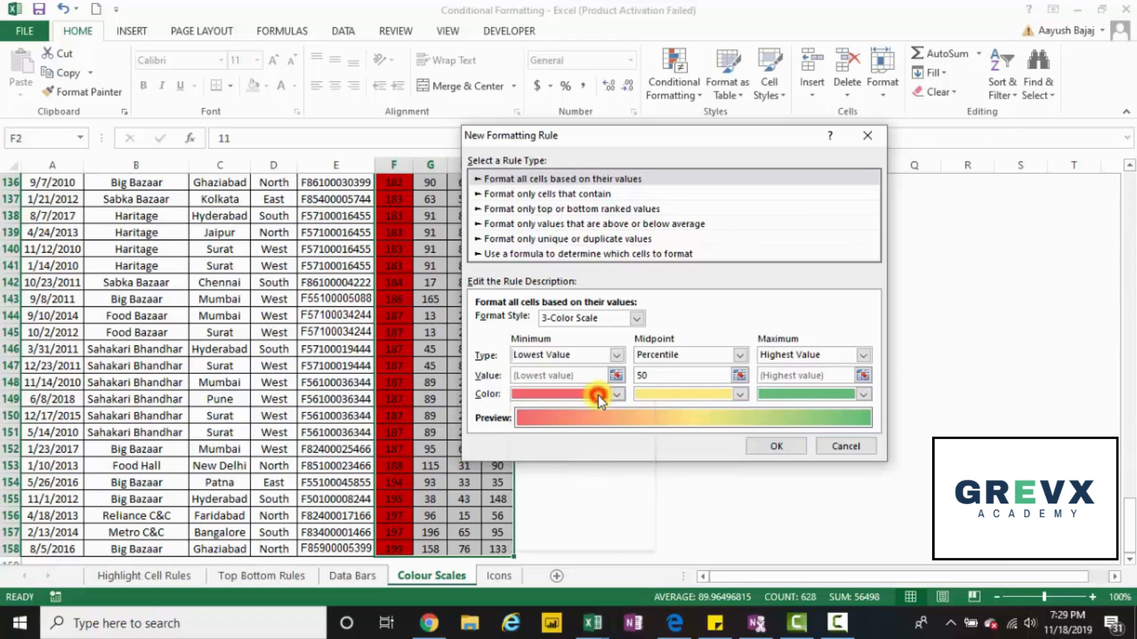
click(689, 359)
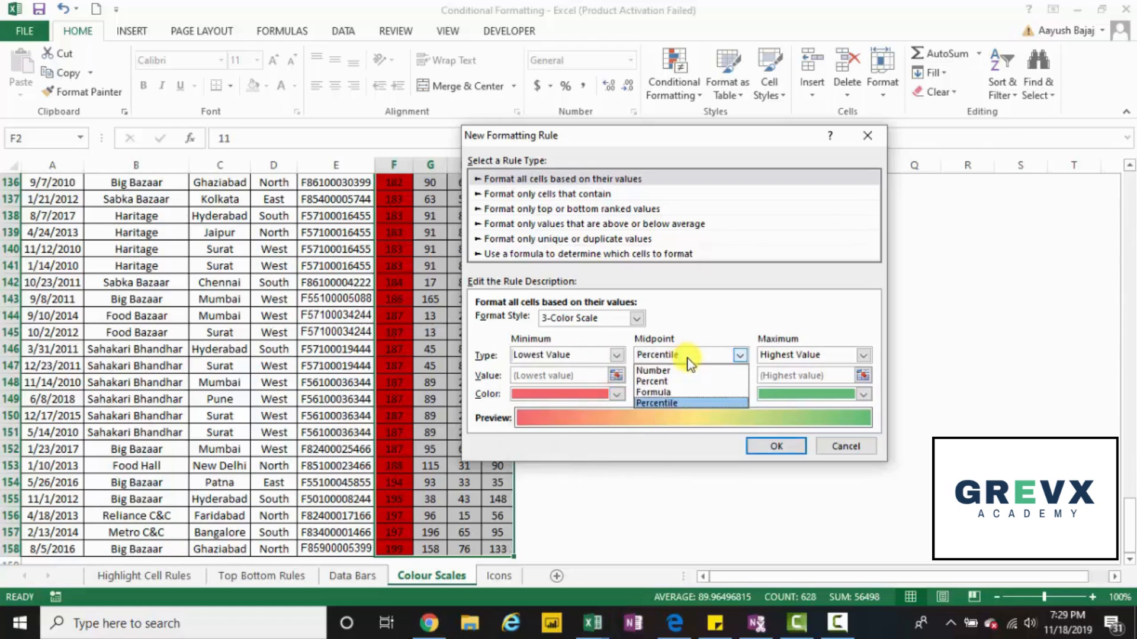
click(687, 358)
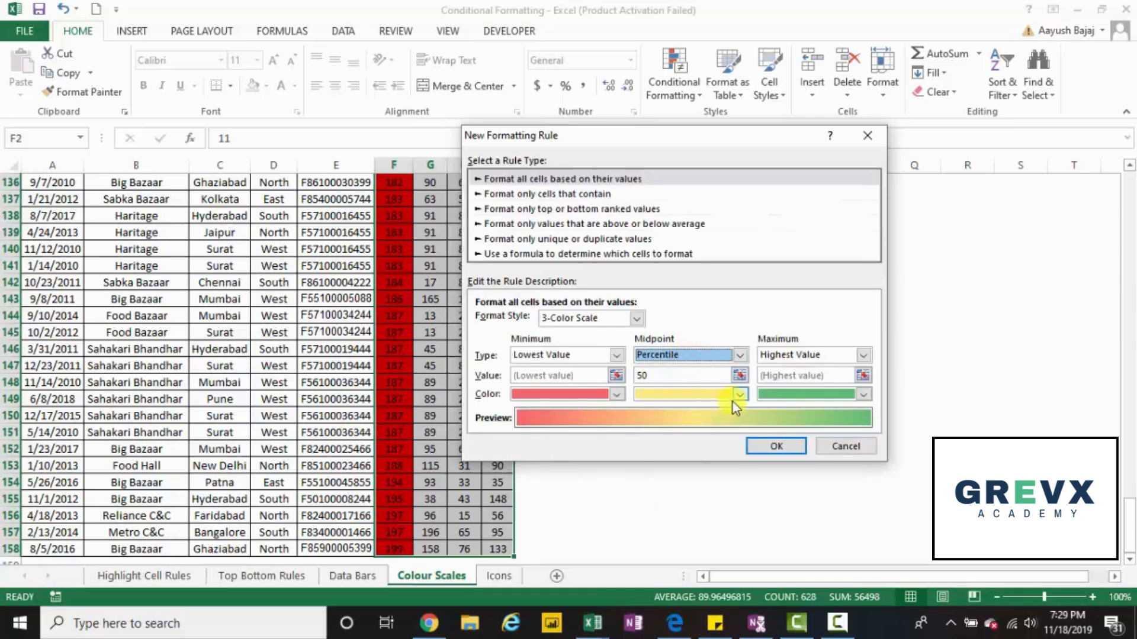
click(802, 358)
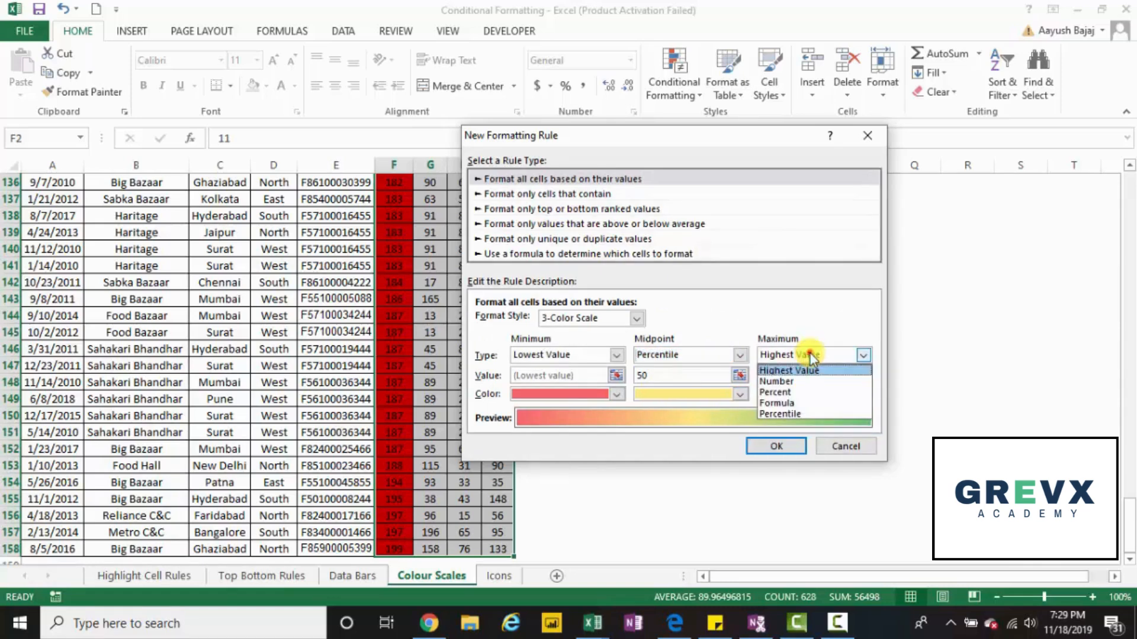
click(810, 354)
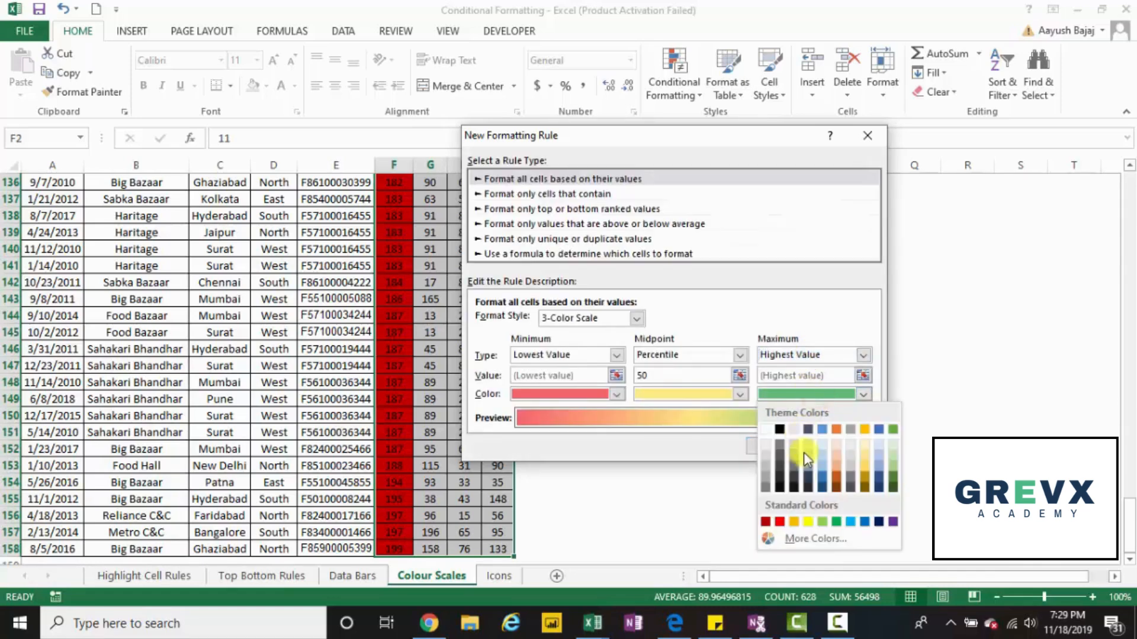
click(780, 522)
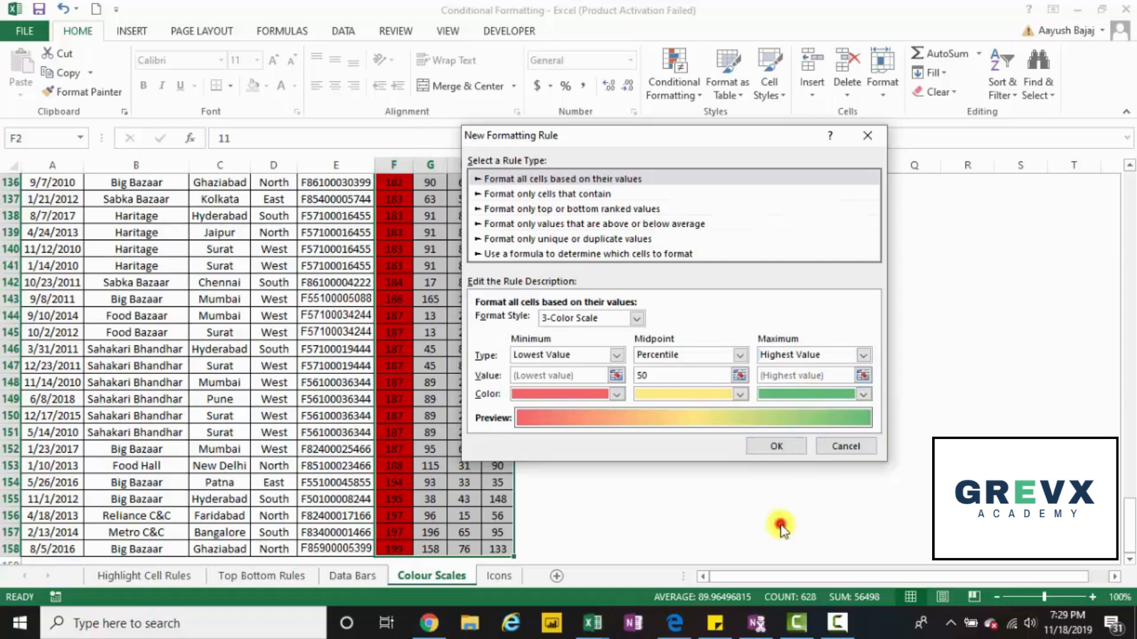
click(790, 446)
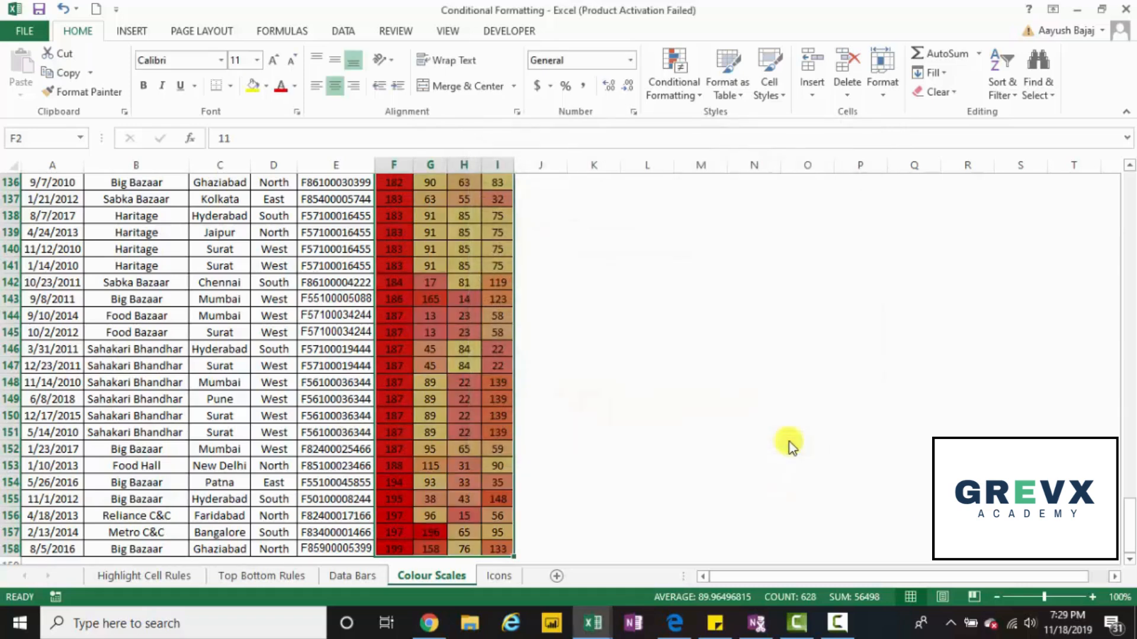
Examine the colour scale shading across the Plastic, Foods, Liquid and Other columns and compare it with the Data Bars sheet.
key(Return)
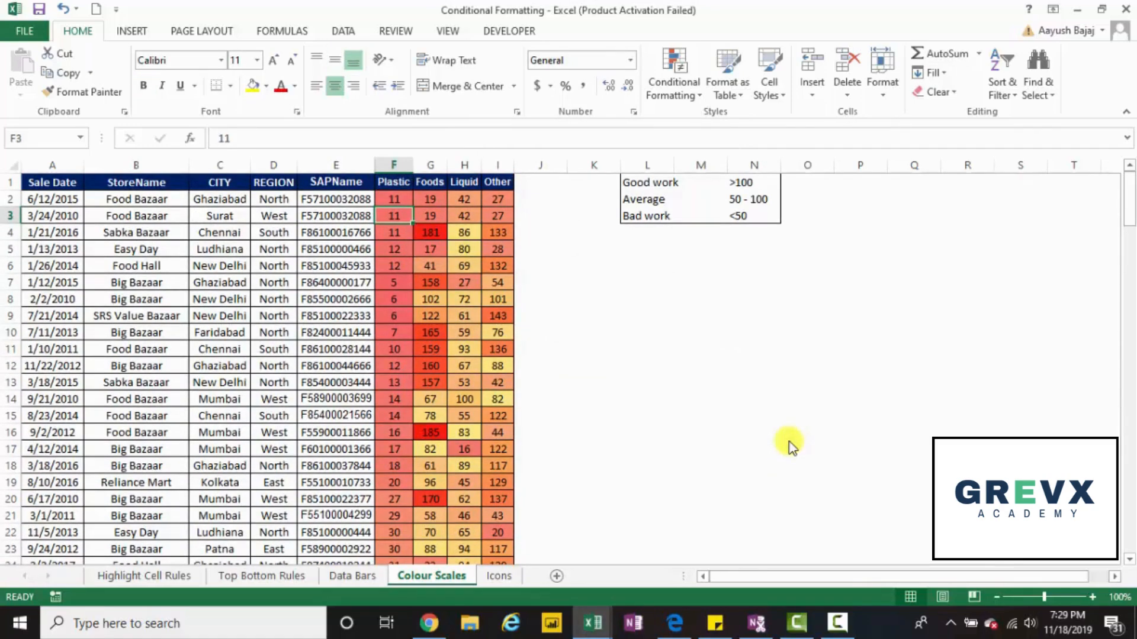
key(Right)
key(Right)
key(Down)
key(Down)
key(Down)
key(Down)
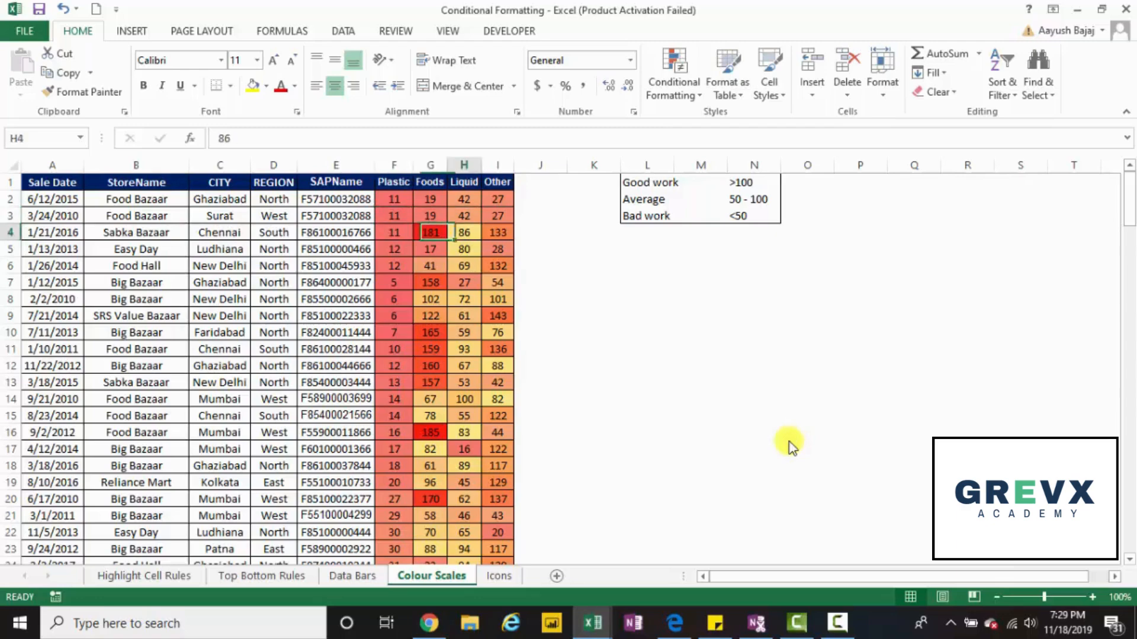
key(Down)
key(Down)
key(Down)
key(Down)
key(Down)
key(Down)
key(Down)
key(Down)
key(Down)
key(Down)
key(Down)
key(Down)
key(Down)
key(Down)
key(Down)
key(Down)
key(Down)
key(Down)
key(Down)
key(Down)
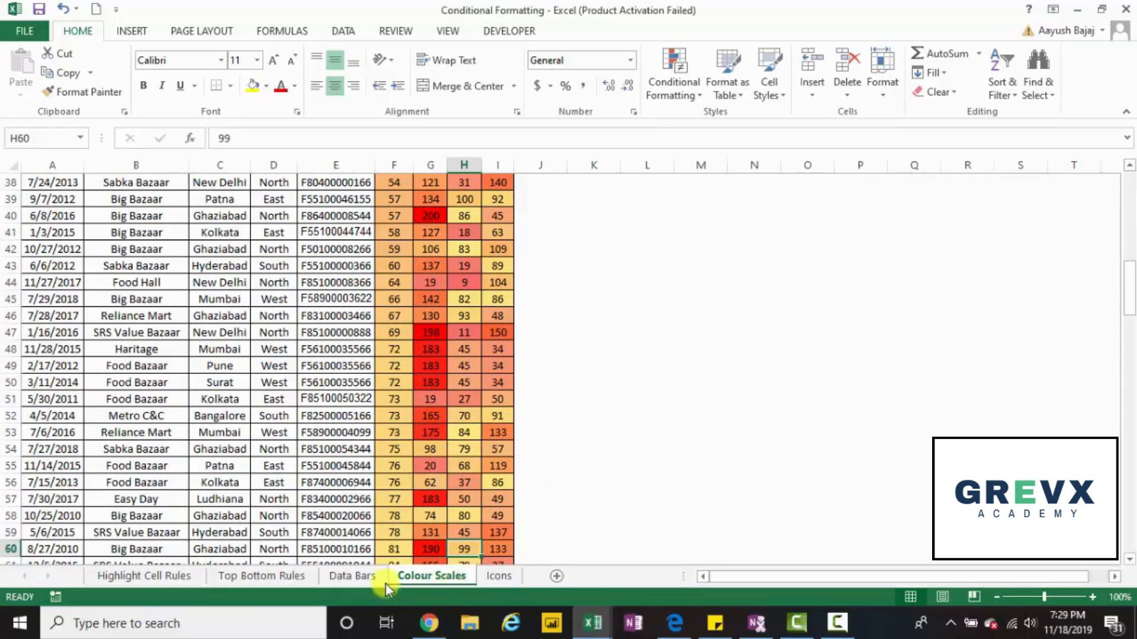
click(359, 580)
click(418, 572)
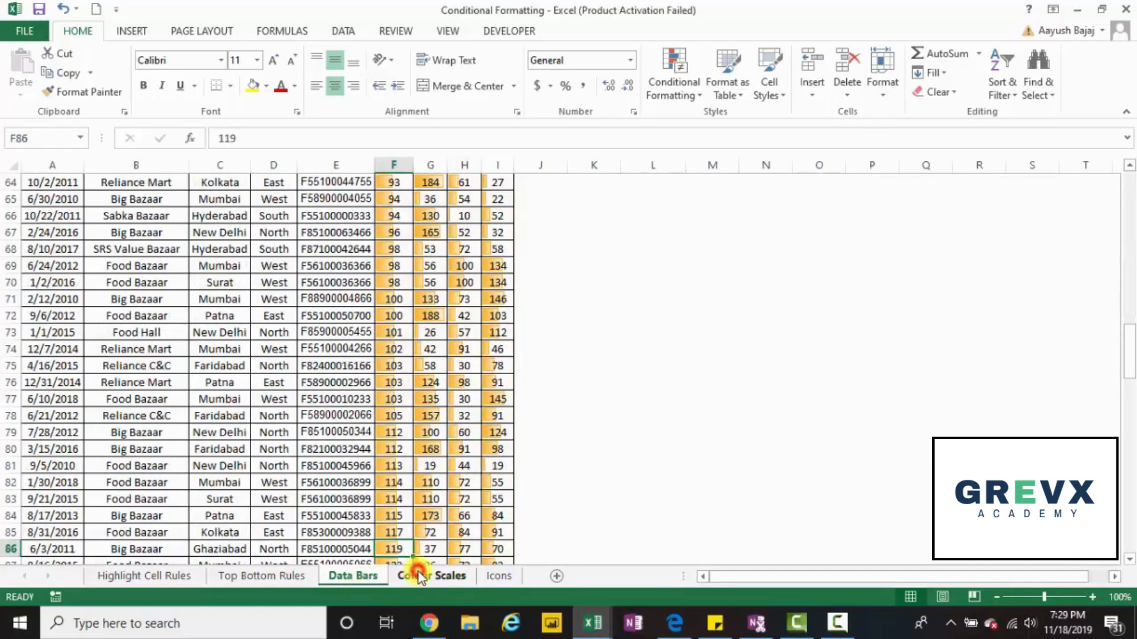
On the Icons sheet, apply the icon set of plain green, yellow and red circles to the Plastic values F2:F158.
click(498, 572)
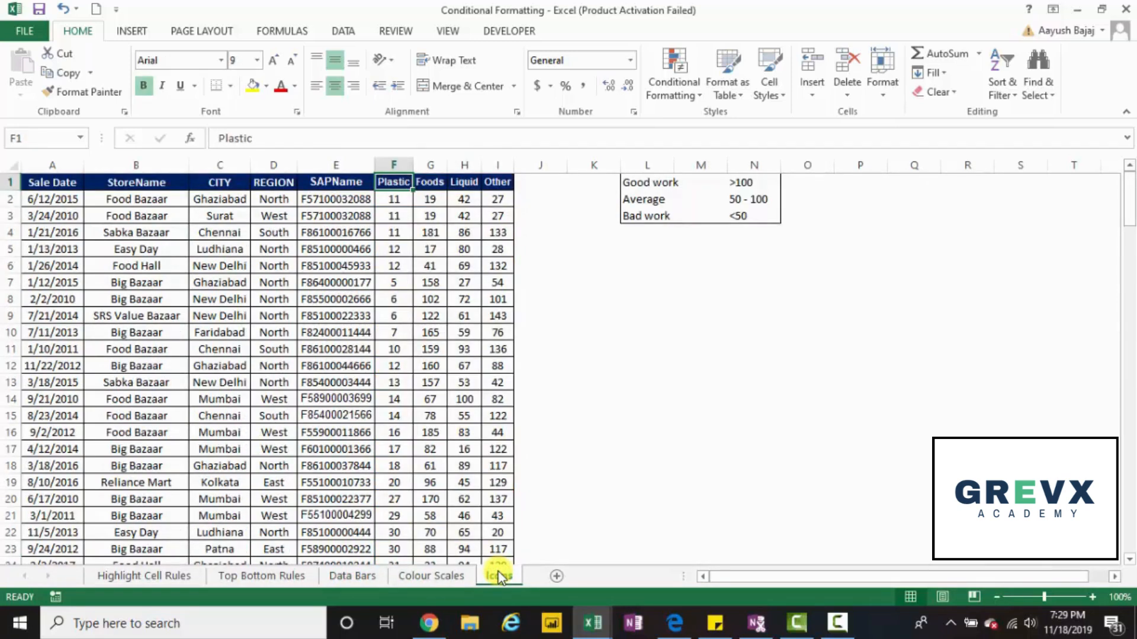
key(Down)
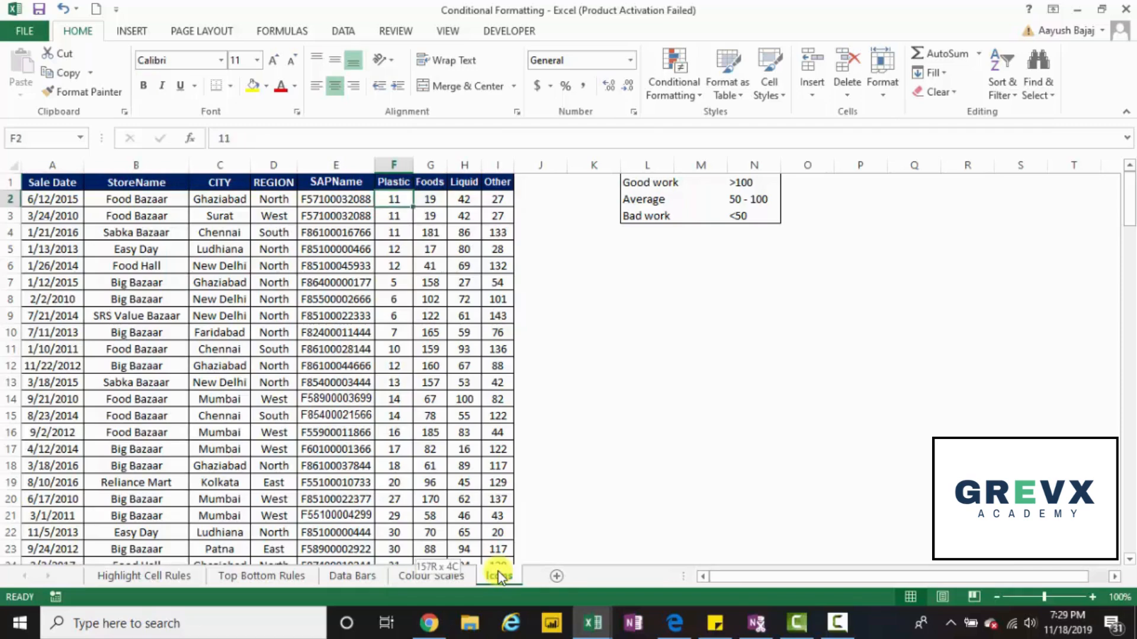
key(ctrl+shift+Down)
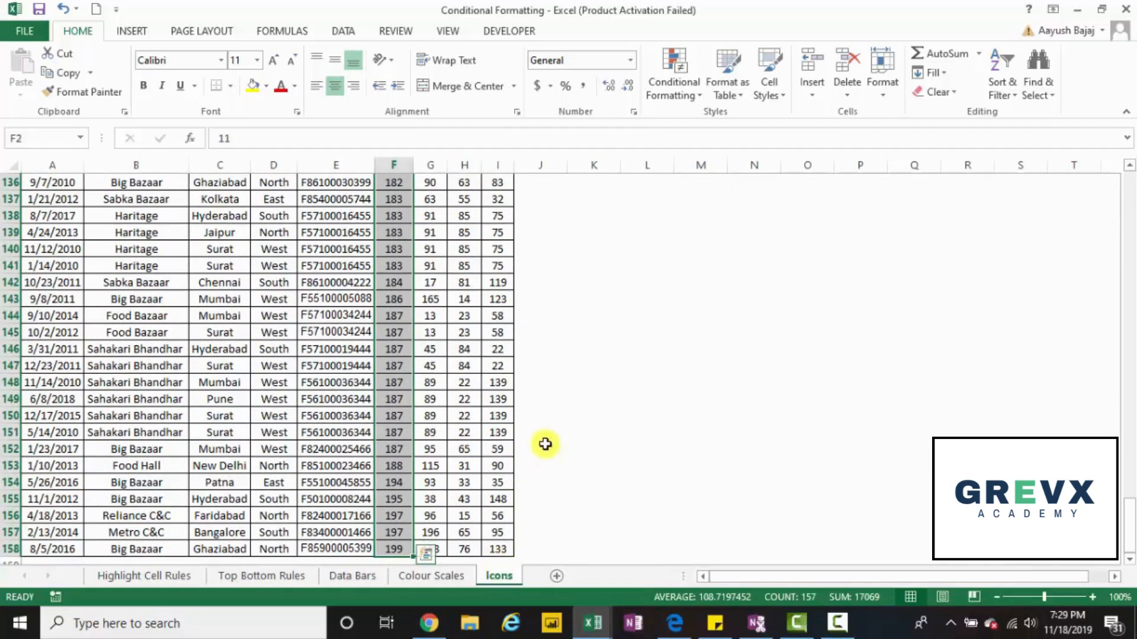
click(680, 63)
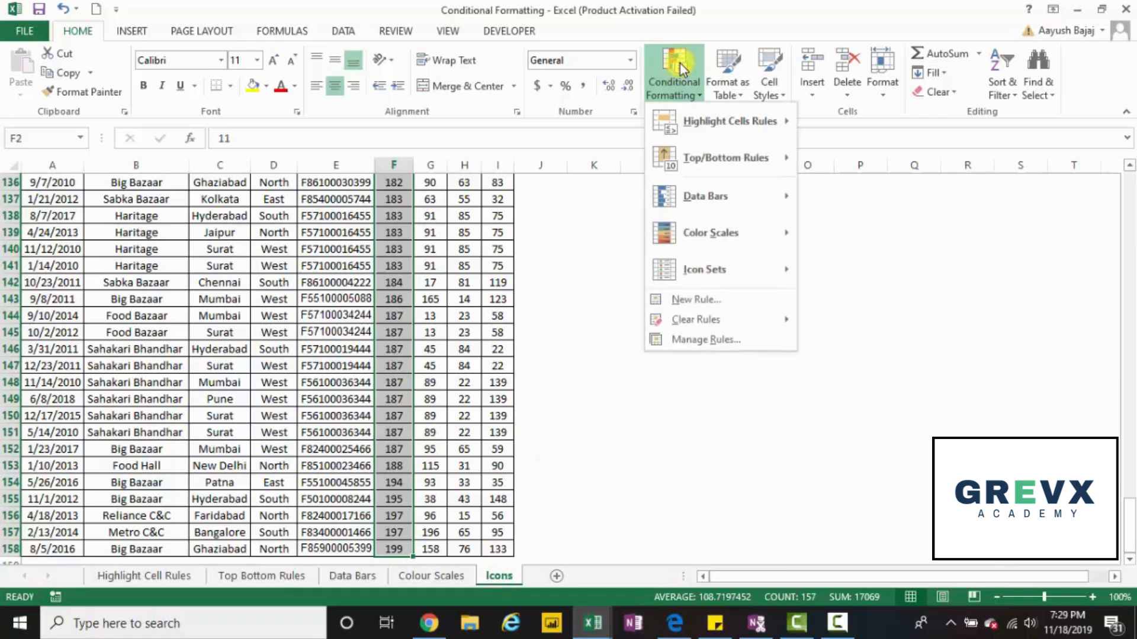
mouse_move(688, 279)
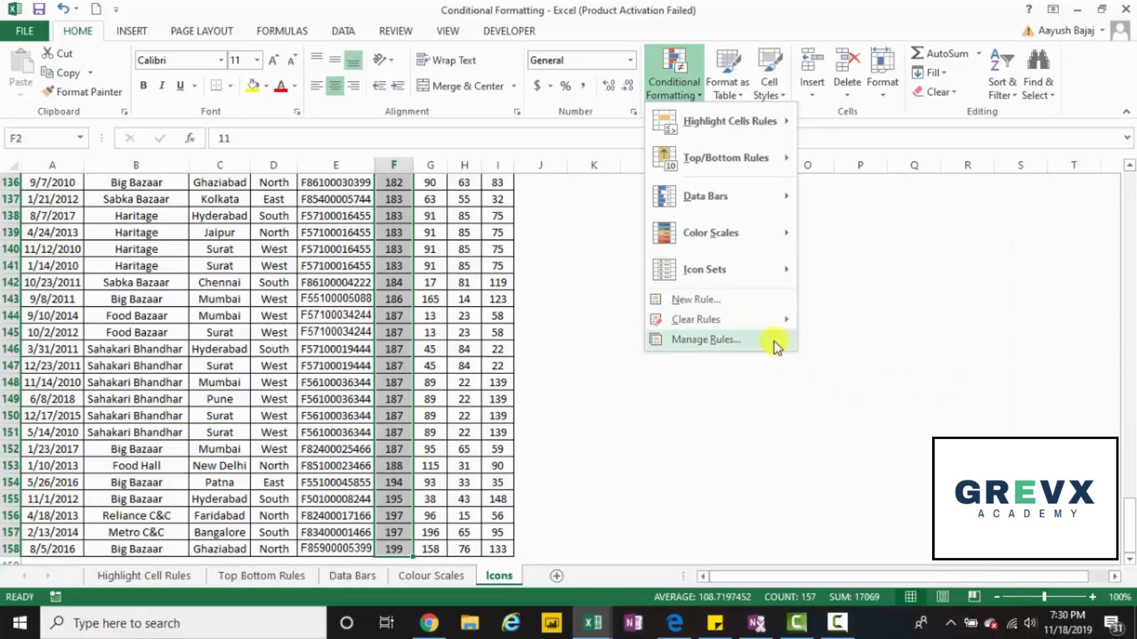
mouse_move(734, 280)
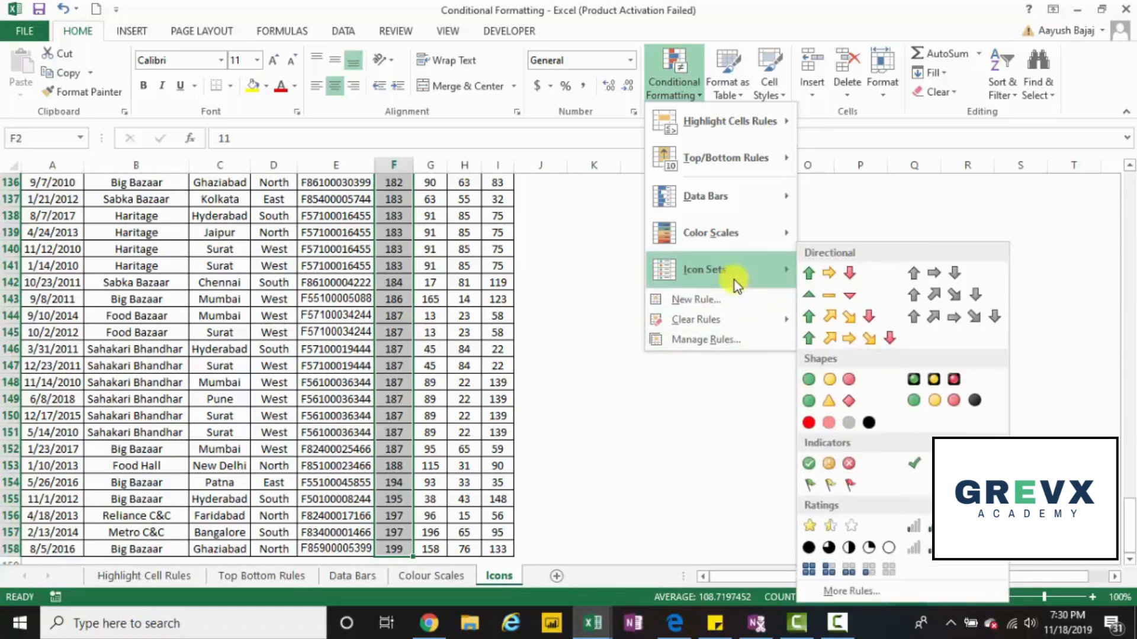
click(845, 381)
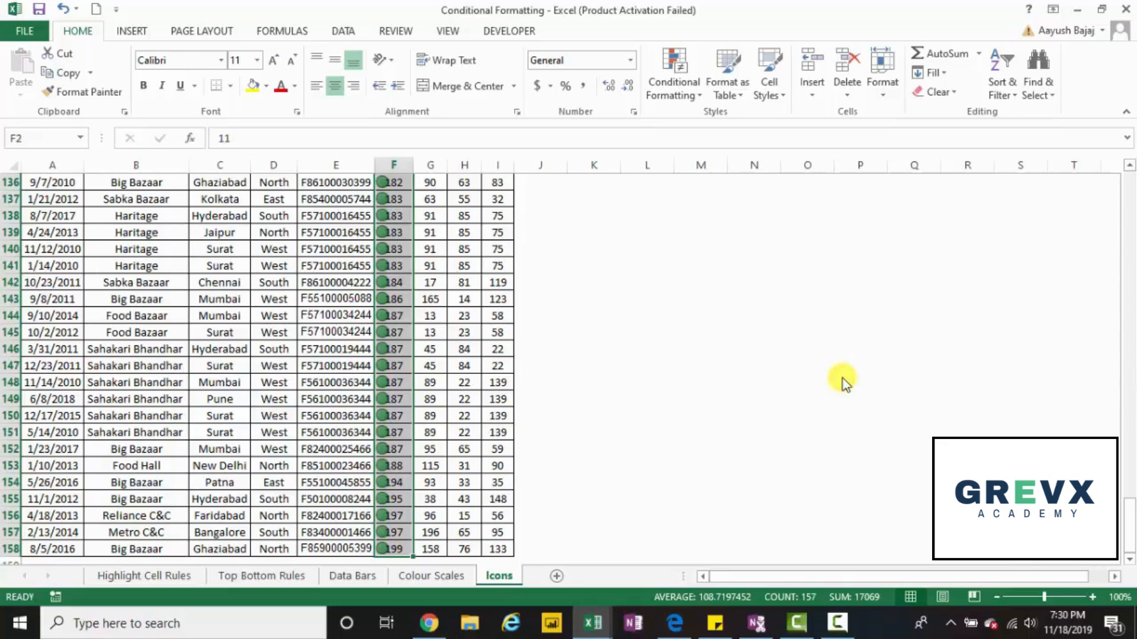
Examine the green, yellow and red circle icons down the whole Plastic column to see which value ranges each colour marks.
click(394, 362)
key(Up)
key(Up)
key(Up)
key(Up)
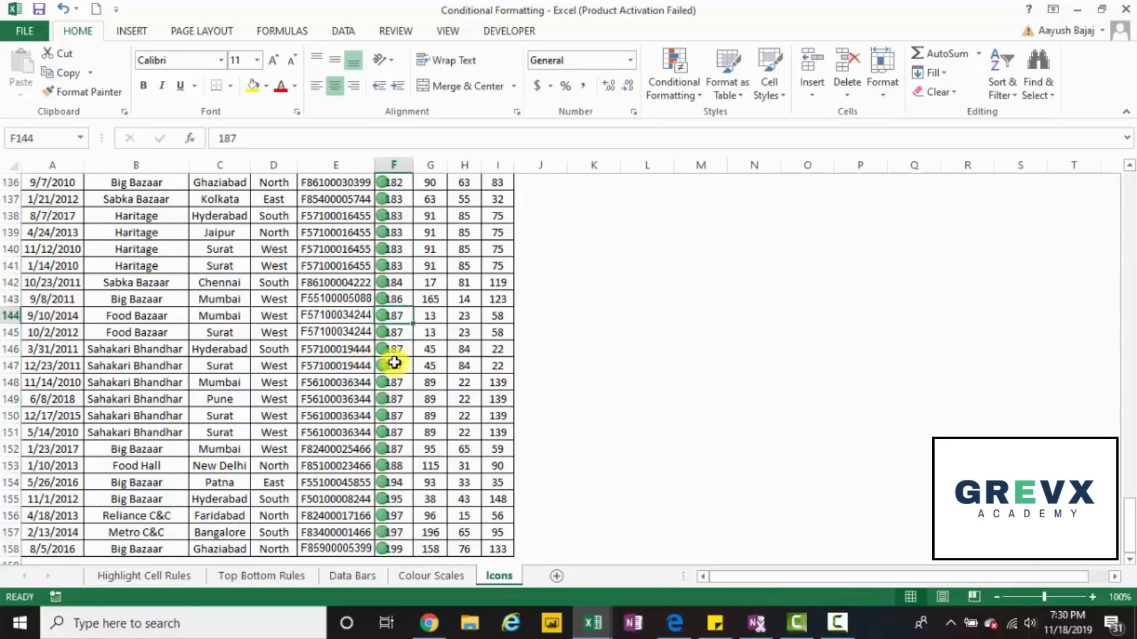
key(ctrl+Up)
key(Down)
key(Down)
key(Down)
key(Down)
key(Down)
key(Down)
key(Down)
key(Down)
key(Down)
key(Down)
key(Down)
key(Down)
key(Down)
key(Down)
key(Down)
key(Down)
key(Down)
key(Down)
key(Down)
key(Down)
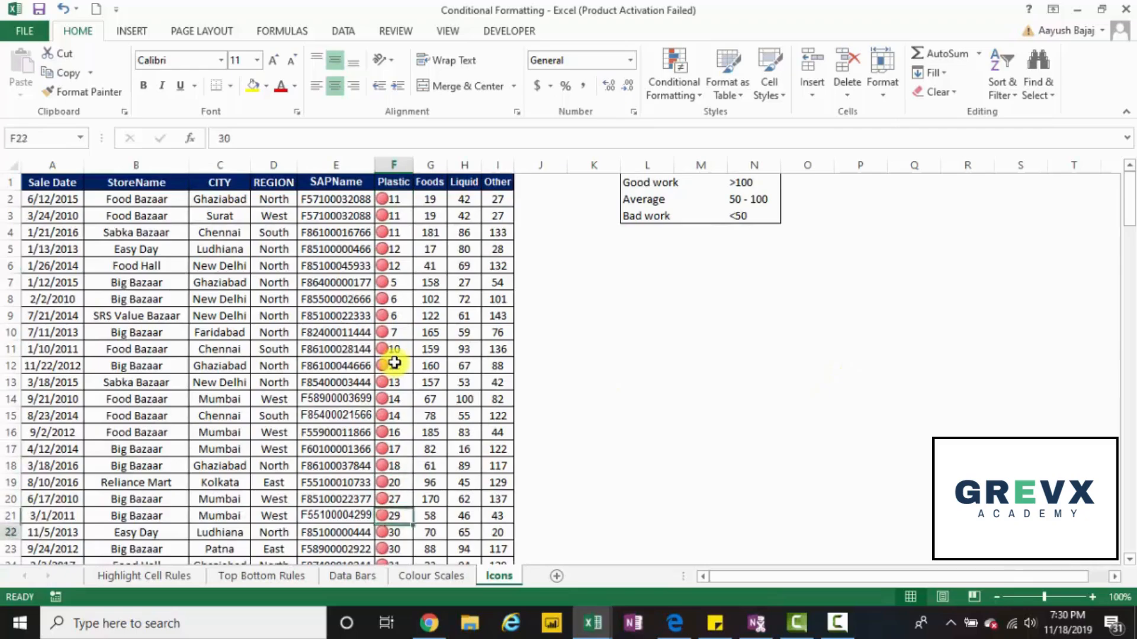
key(Down)
key(Down)
key(Down)
key(Down)
key(Down)
key(Down)
key(Down)
key(Down)
key(Down)
key(Down)
key(Down)
key(Down)
key(Down)
key(Down)
key(Down)
key(Down)
key(Down)
key(Down)
key(Down)
key(Down)
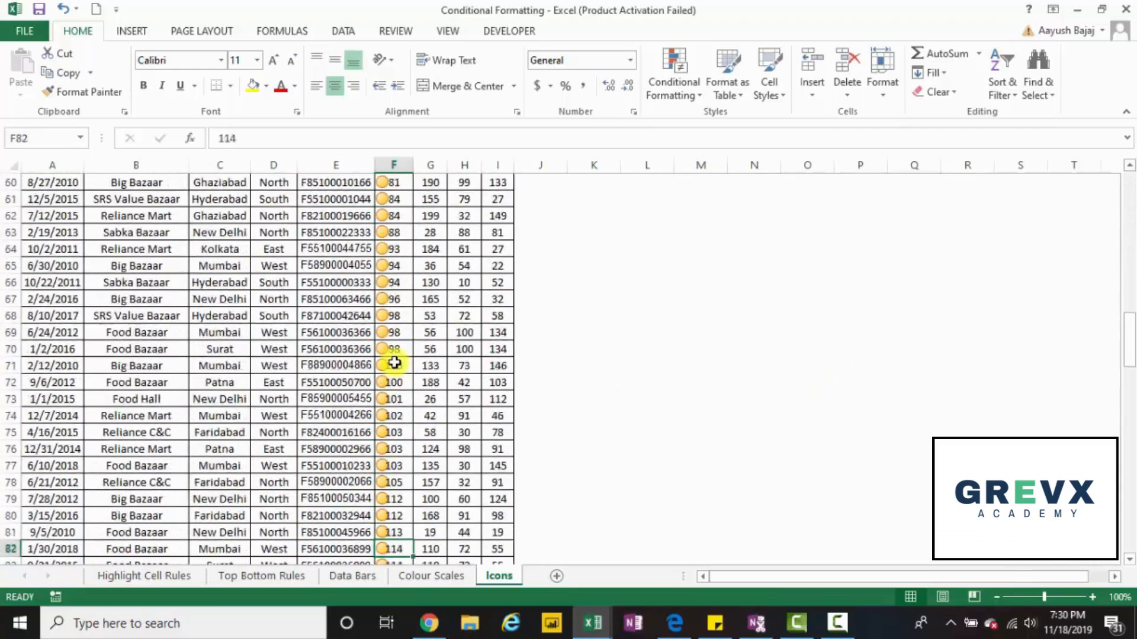
key(Down)
key(Down)
key(Down)
key(Down)
key(Down)
key(Down)
key(Down)
key(Down)
key(Down)
key(Down)
key(Down)
key(Down)
key(Down)
key(Down)
key(Down)
key(Down)
key(Down)
key(Down)
key(Down)
key(Down)
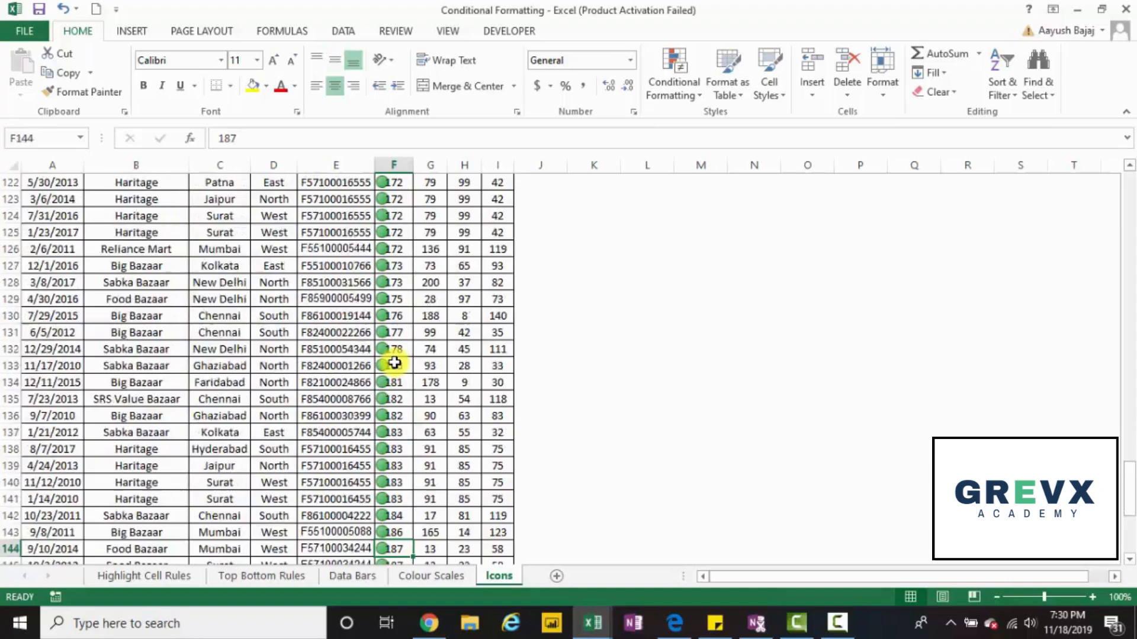
key(Down)
key(Down)
key(Down)
key(Down)
key(Down)
key(Down)
key(Down)
key(Down)
key(Up)
key(Up)
key(Up)
key(Up)
key(Up)
key(Up)
key(Up)
key(Up)
key(Up)
key(Up)
key(Up)
key(Up)
key(Up)
key(Up)
key(Up)
key(Up)
key(Up)
key(Up)
key(Up)
key(Up)
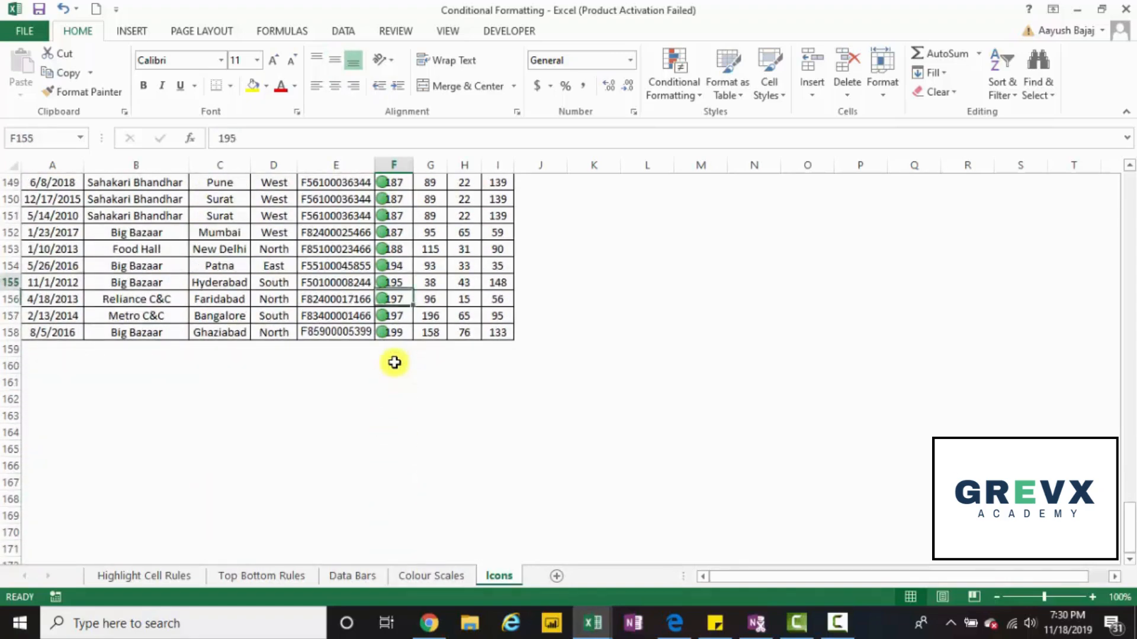
key(Up)
key(Up)
key(Up)
key(Up)
key(Up)
key(Up)
key(Up)
key(Up)
key(Up)
key(Up)
key(Up)
key(Up)
key(Up)
key(Up)
key(Up)
key(Up)
key(Up)
key(Up)
key(Up)
key(Up)
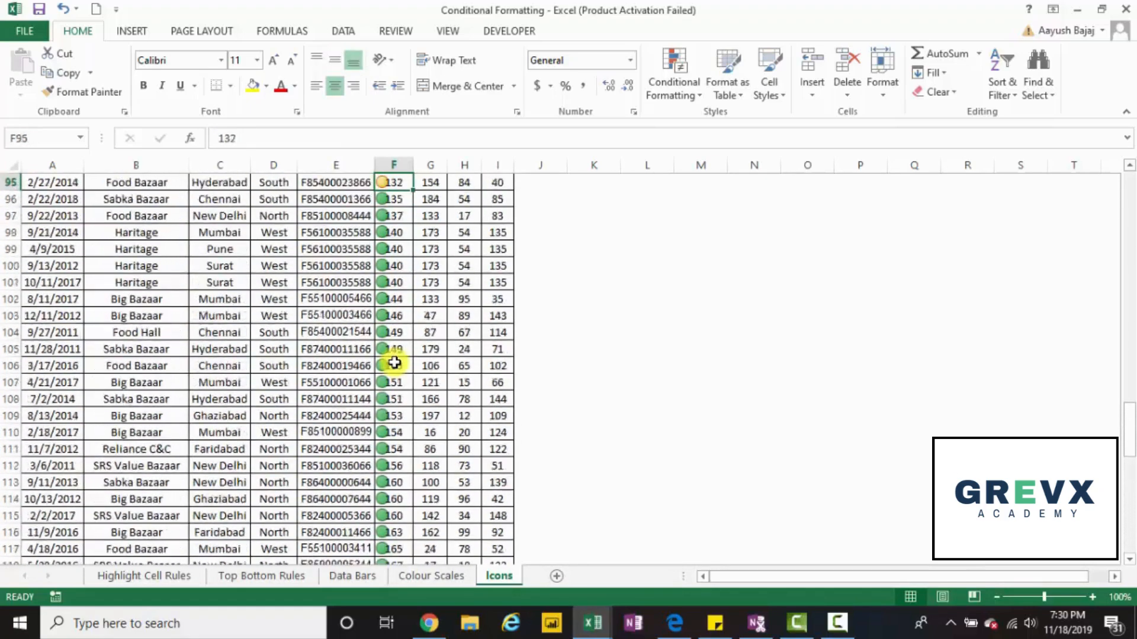
key(Up)
key(Up)
key(Up)
key(Up)
key(Up)
key(Up)
key(Up)
key(Up)
key(Up)
key(Up)
key(Up)
key(Up)
key(Up)
key(Up)
key(Up)
key(Up)
key(Up)
key(Up)
key(Up)
key(Up)
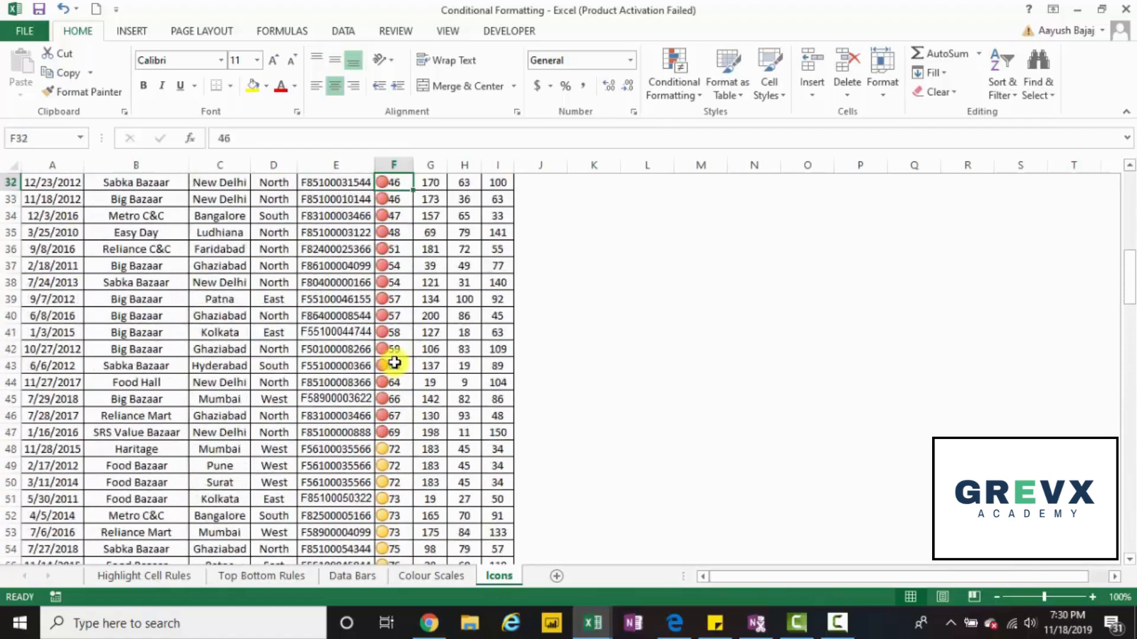
key(Up)
key(Up)
key(Up)
key(Up)
key(Up)
key(Up)
key(Up)
key(Up)
key(Up)
key(Up)
key(Up)
key(Up)
key(Up)
key(Up)
key(Up)
key(Up)
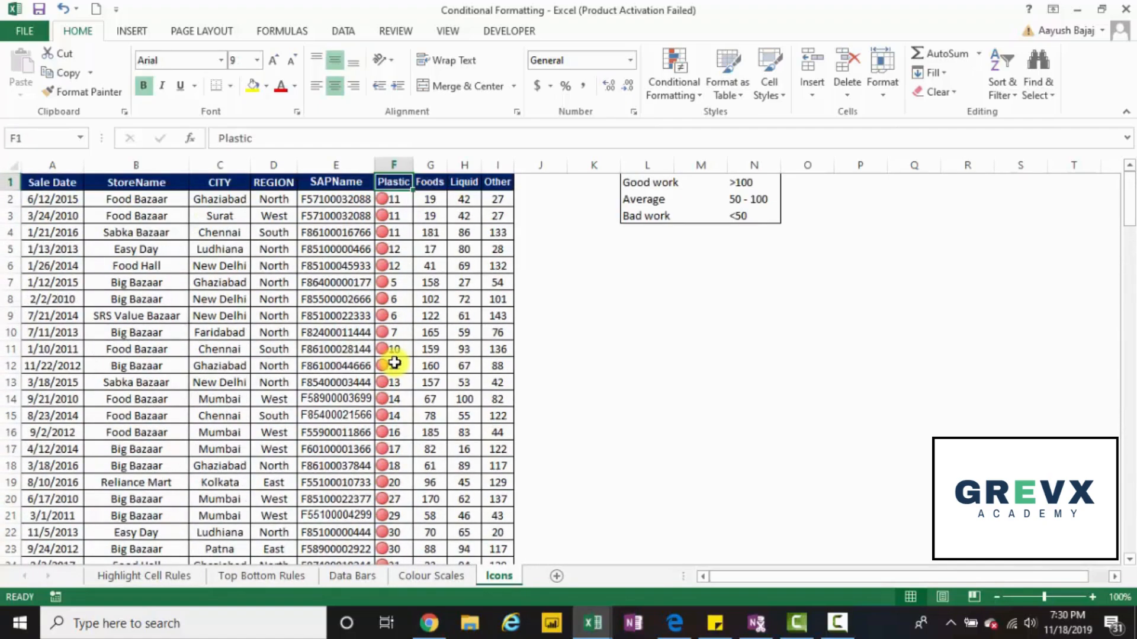